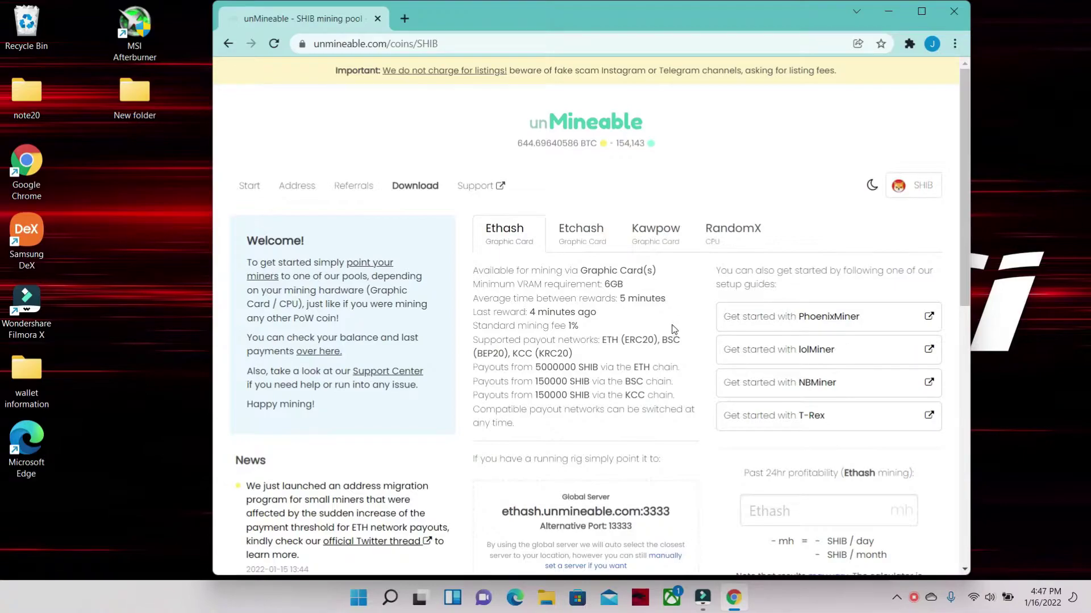
Step: Open unMineable's full coin list from the SHIB coin selector at the top right
click(915, 191)
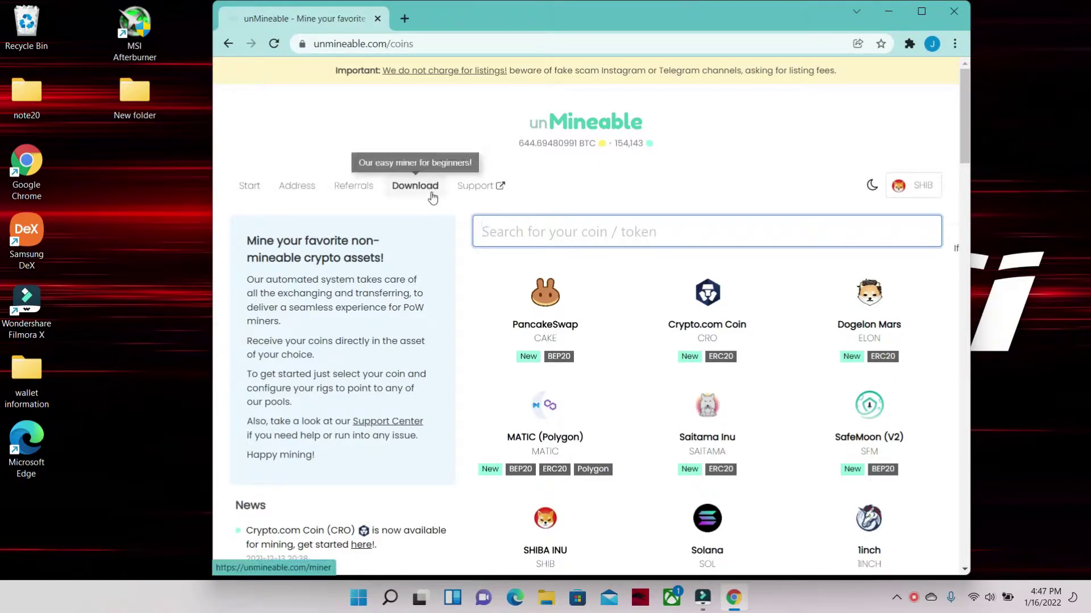
Step: Create a new desktop folder, clear its default name and start typing 'unmineable'
right_click(114, 163)
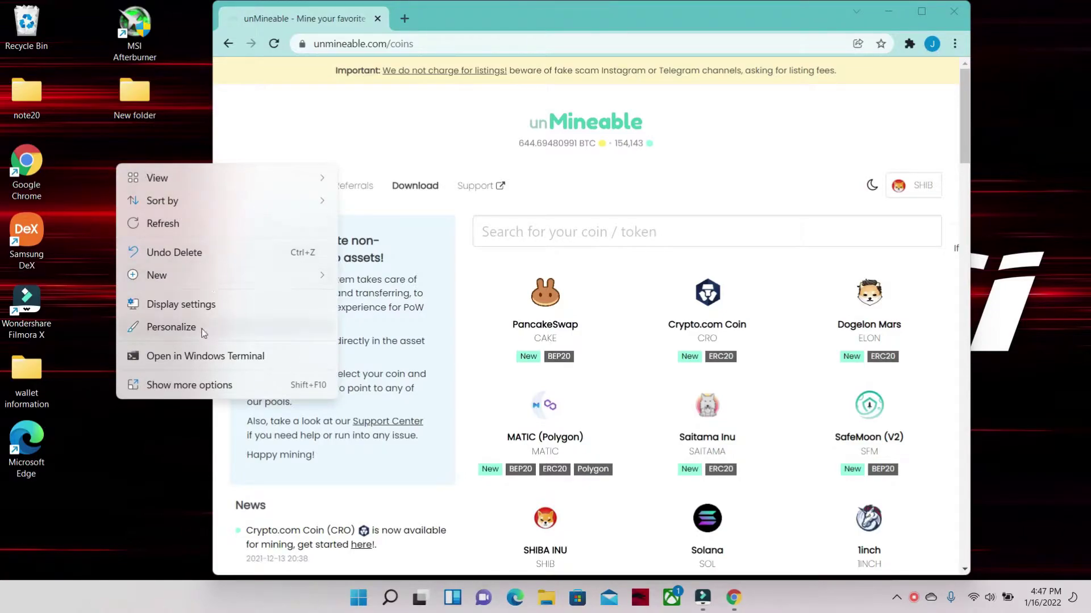
mouse_move(170, 279)
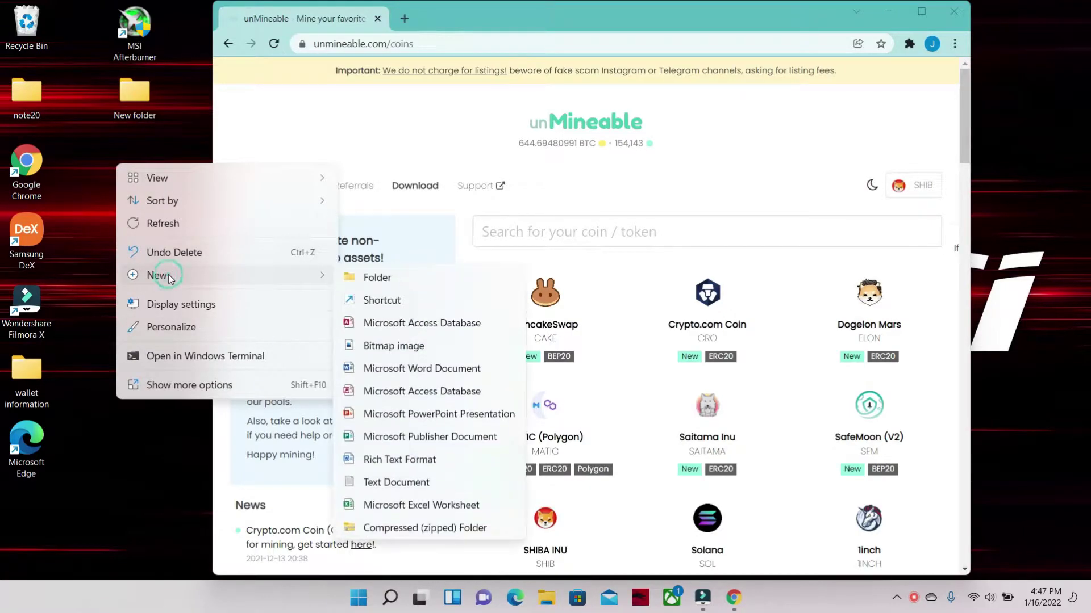
click(366, 277)
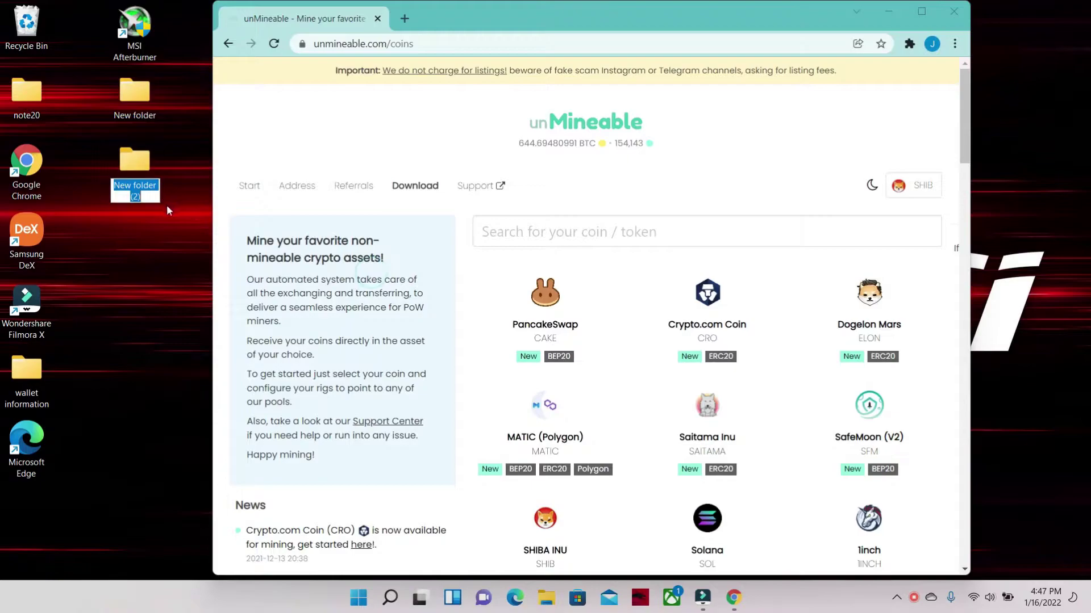
click(147, 195)
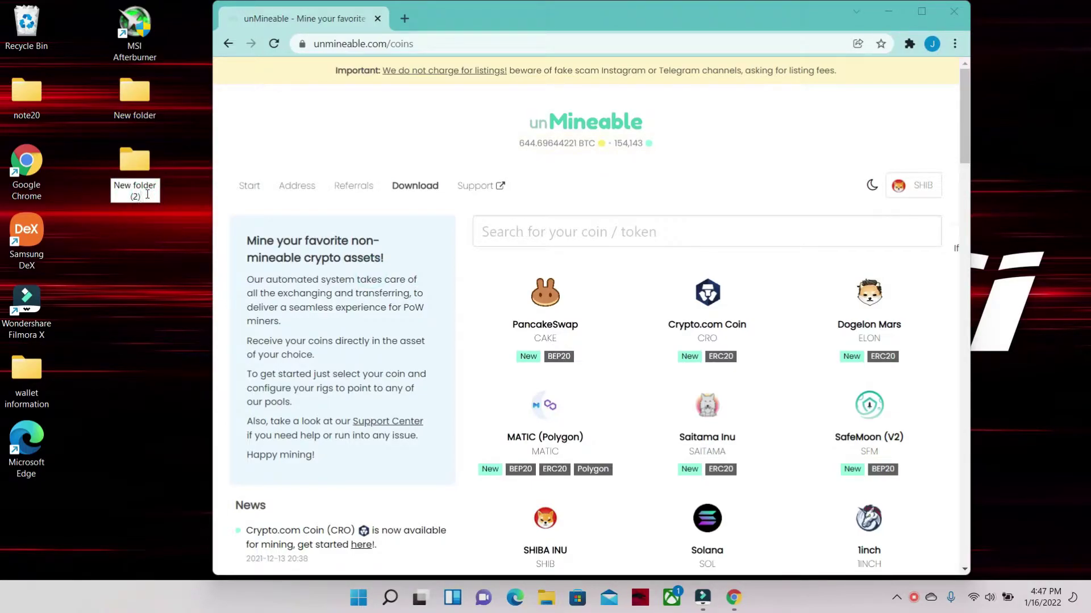
key(BackSpace)
key(BackSpace)
key(BackSpace)
key(BackSpace)
key(BackSpace)
key(BackSpace)
key(BackSpace)
key(BackSpace)
key(BackSpace)
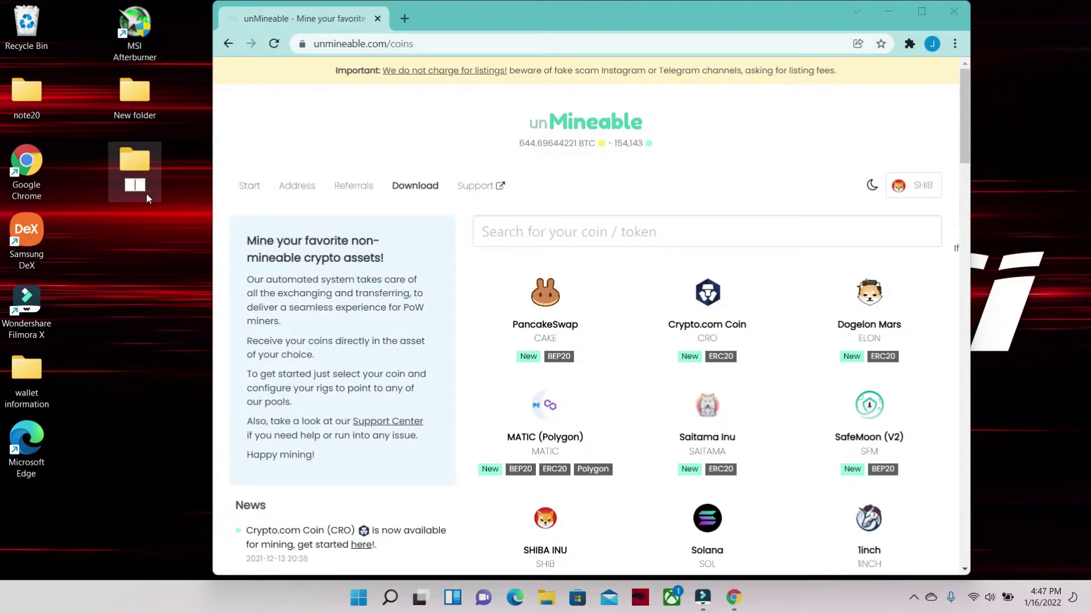
text(unmineable)
Step: Finish naming the unmineable folder and go to Chrome's Privacy and security settings
click(86, 256)
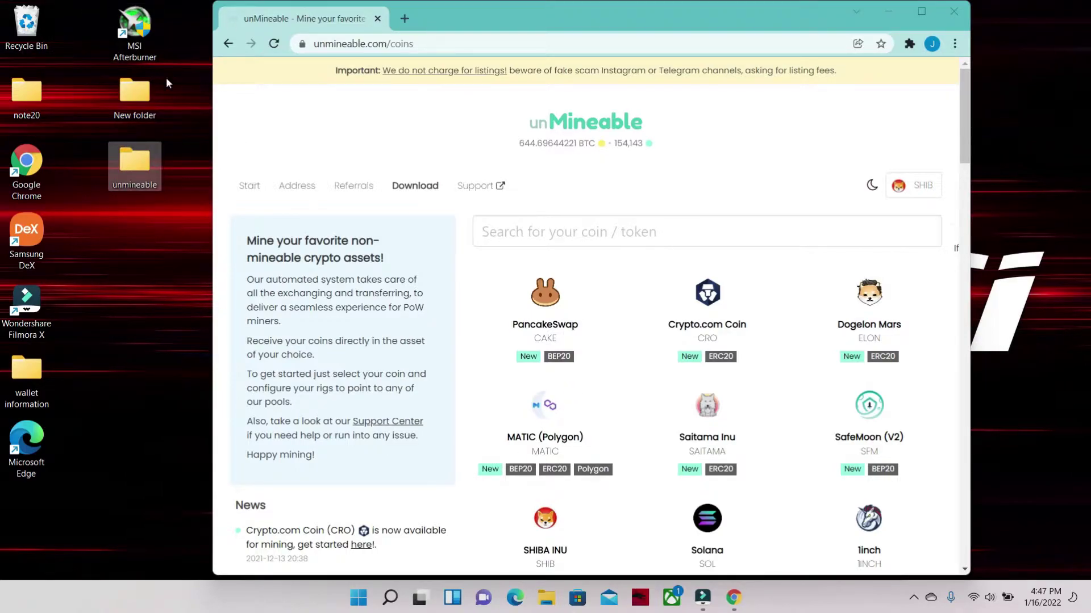
click(954, 45)
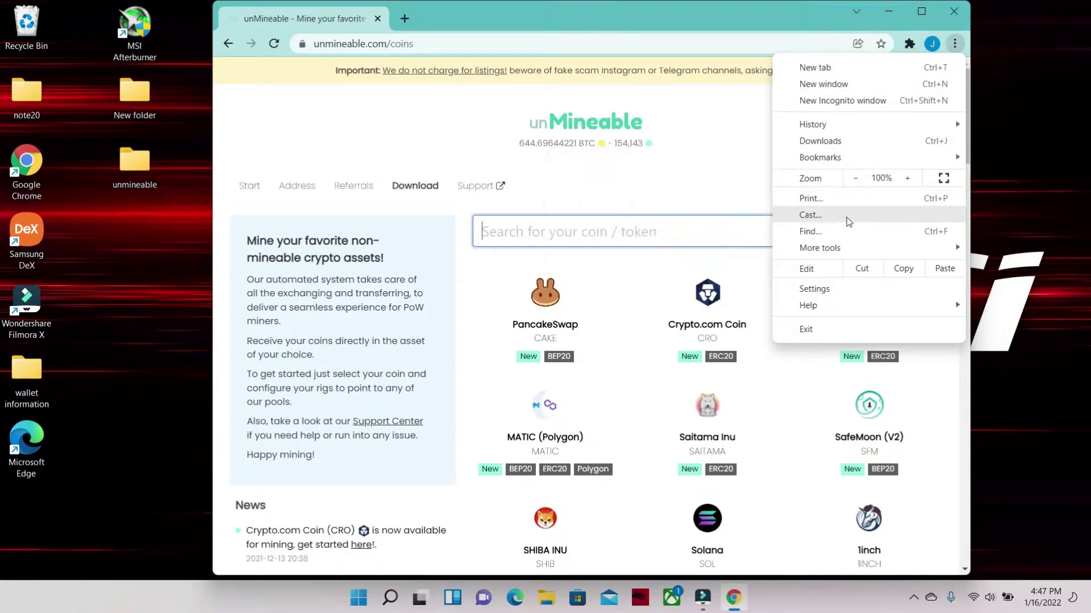
click(836, 289)
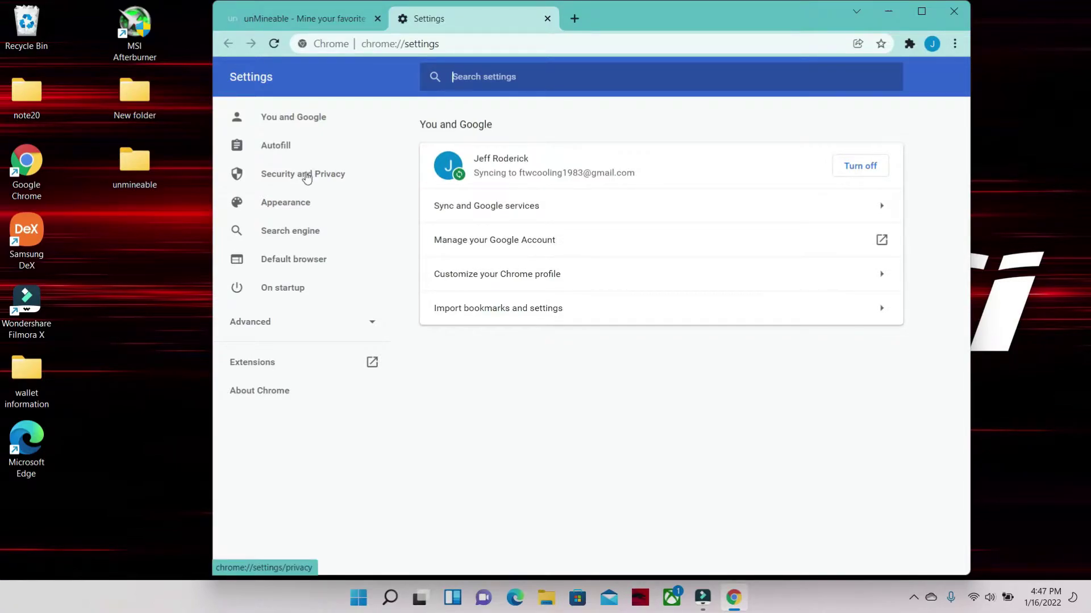
click(308, 179)
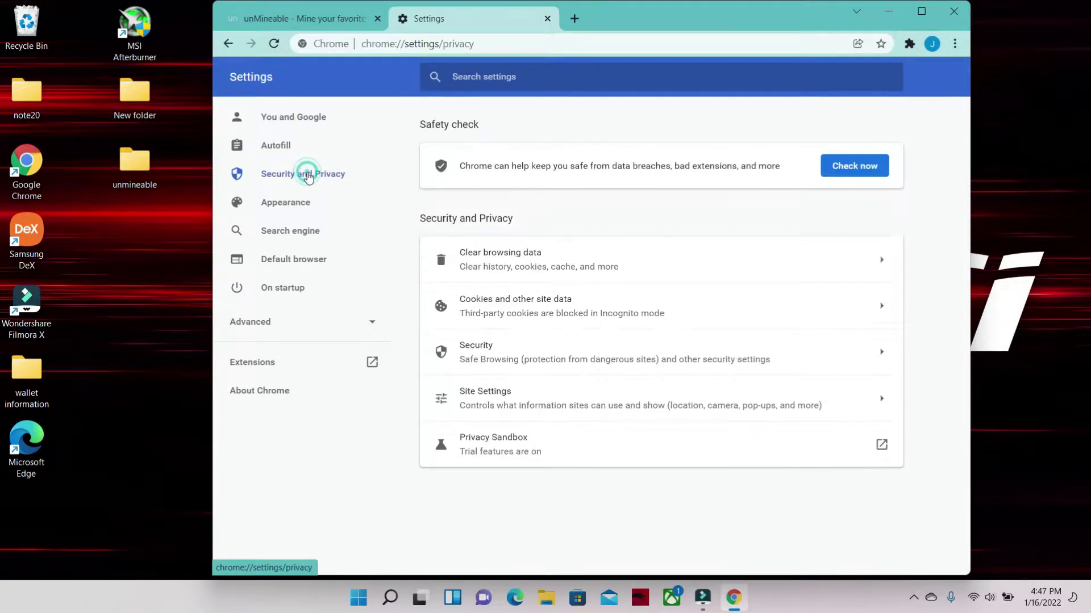
Step: Set Chrome Safe Browsing to No protection, confirm turning it off, and go back
click(514, 362)
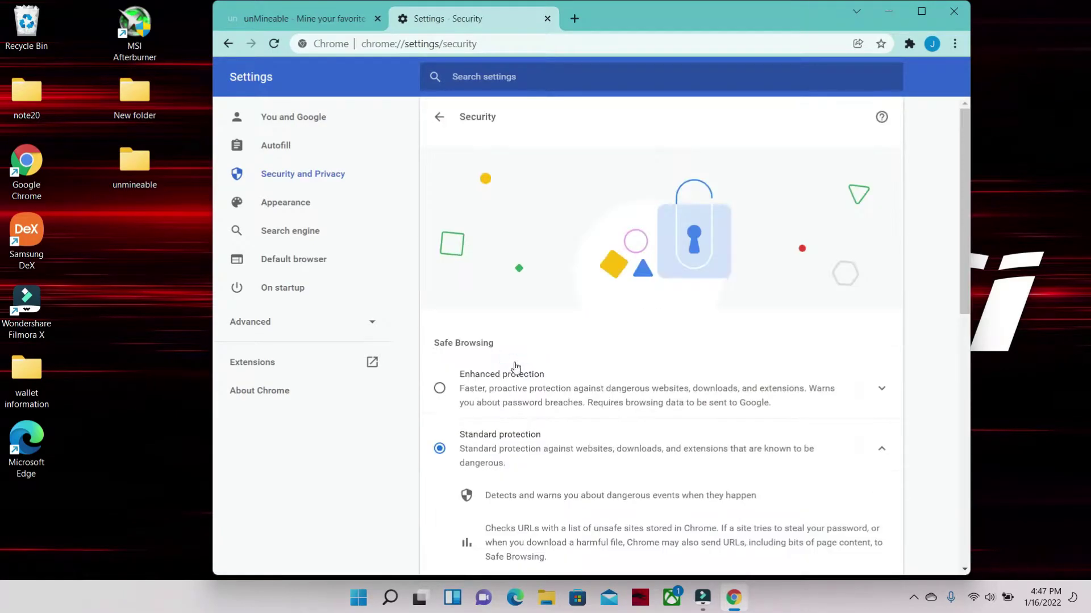
scroll(516, 416, down, 5)
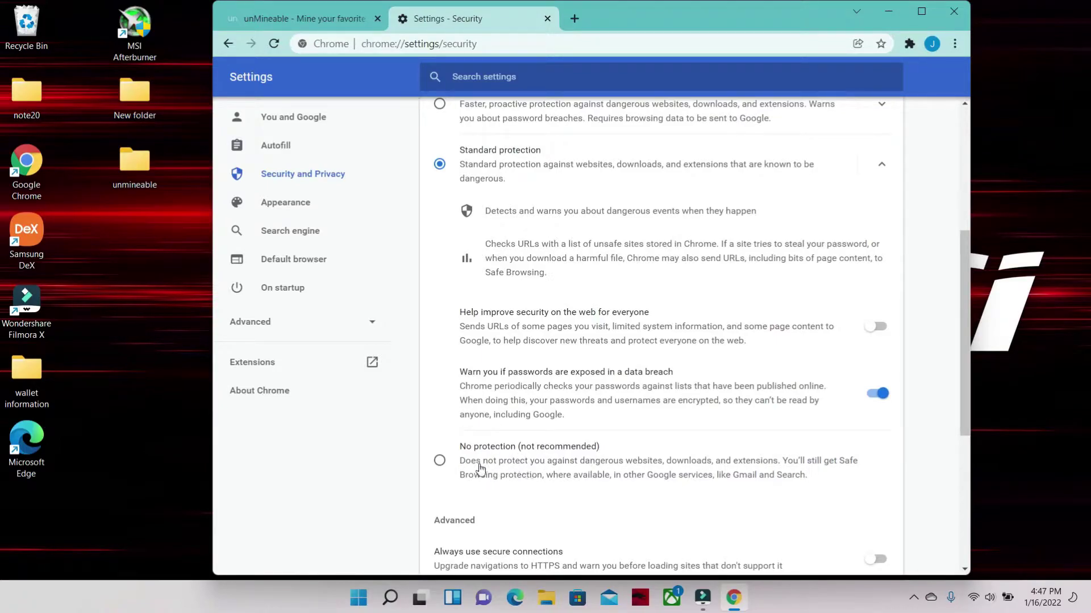
click(441, 462)
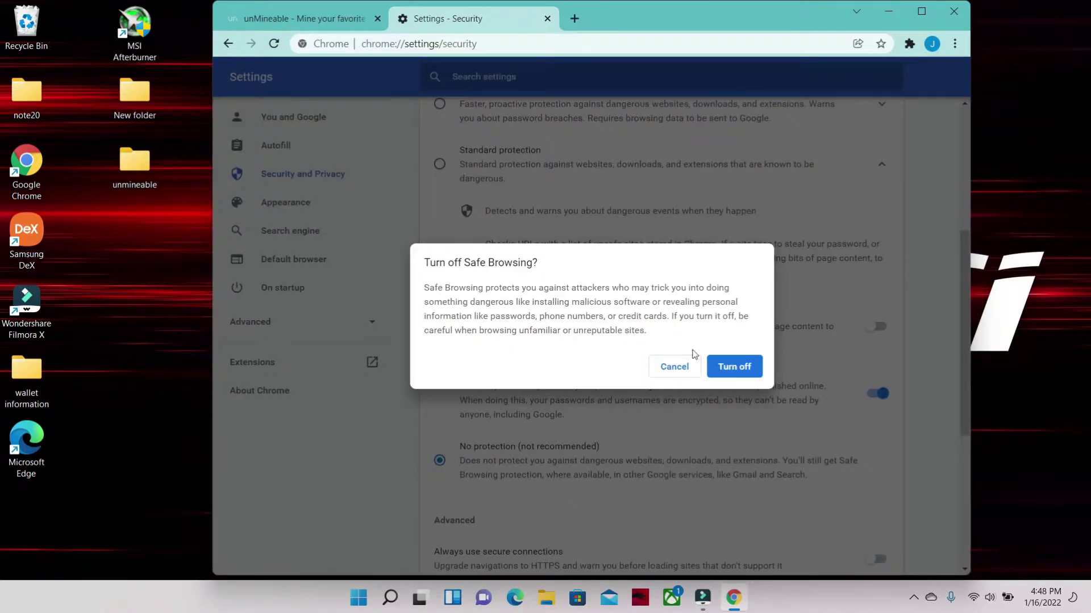
click(730, 368)
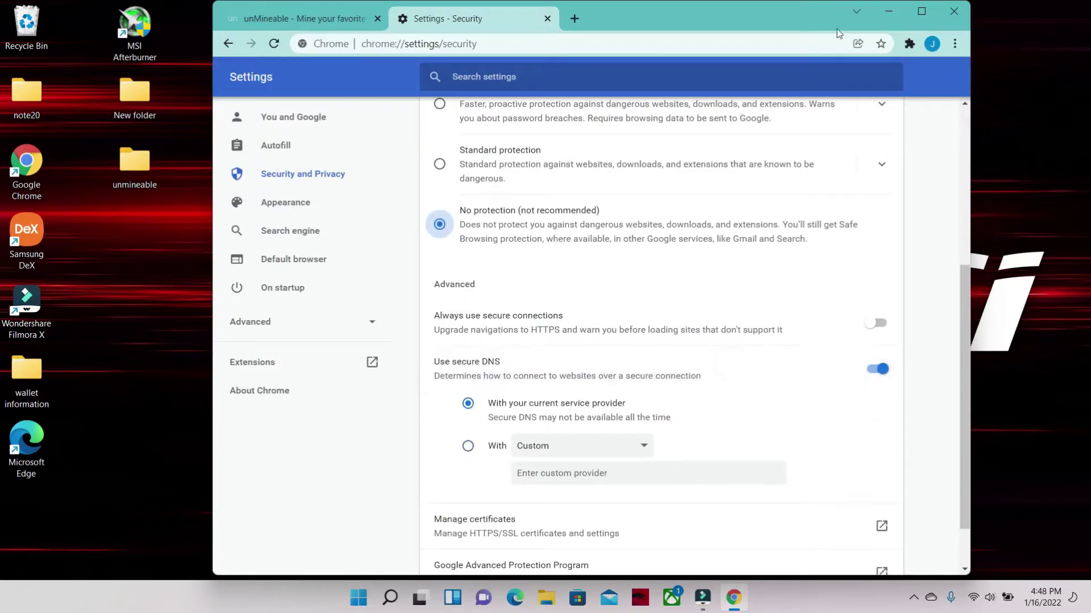
click(228, 45)
Step: Return to unMineable and bring up the v1.1.0-beta-mfi Win 64bits miner download
click(229, 46)
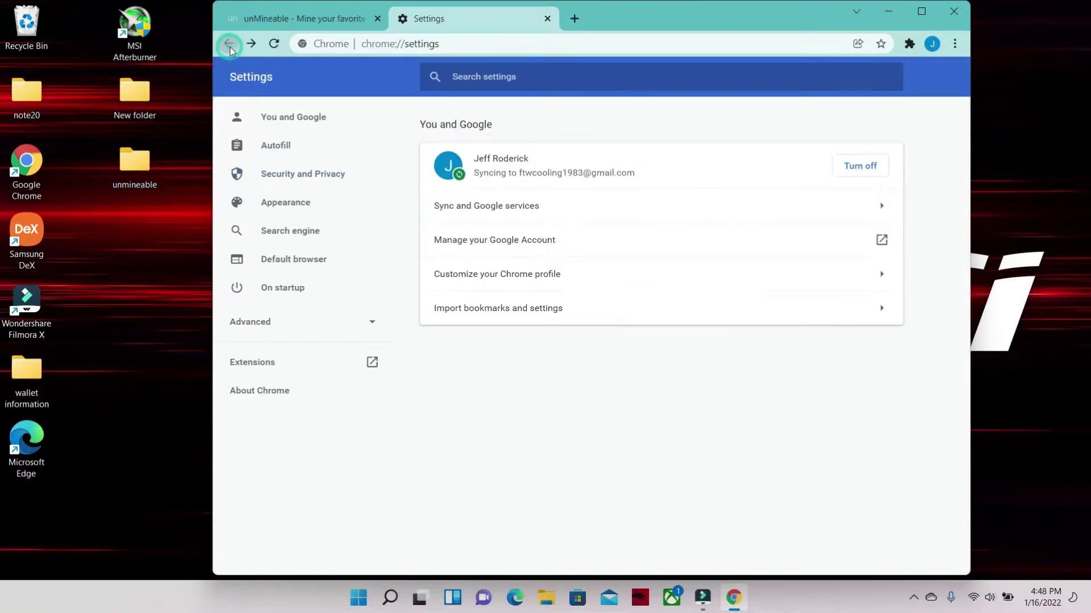
click(287, 19)
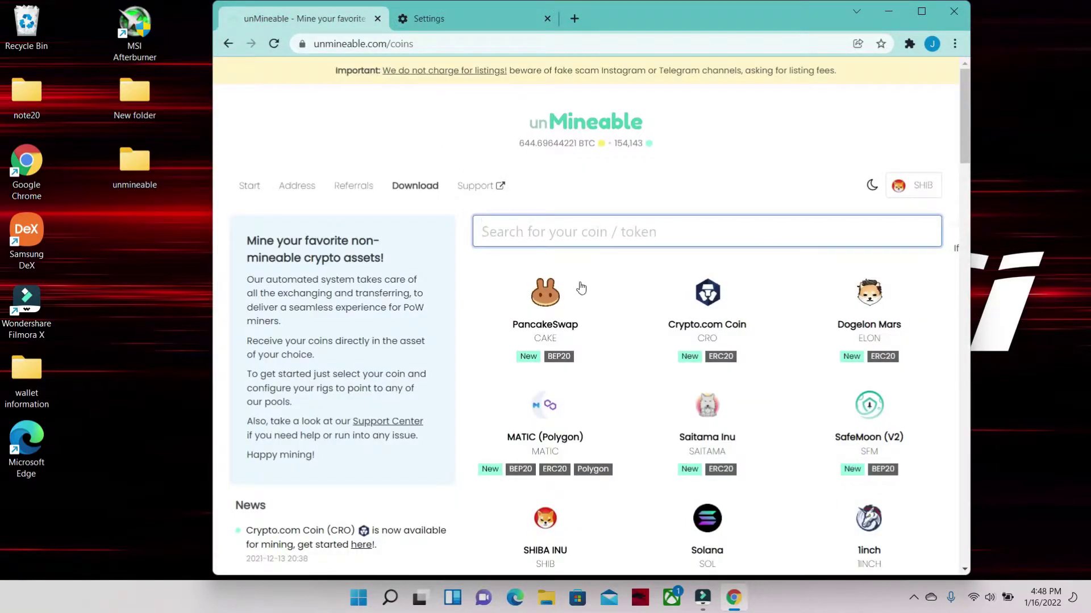
click(415, 185)
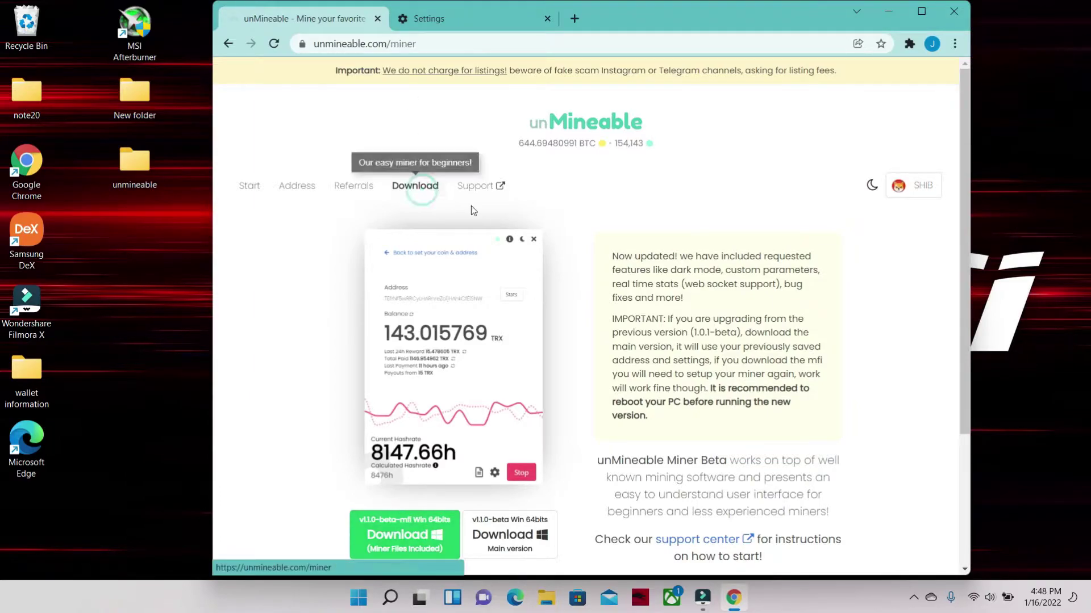
click(253, 191)
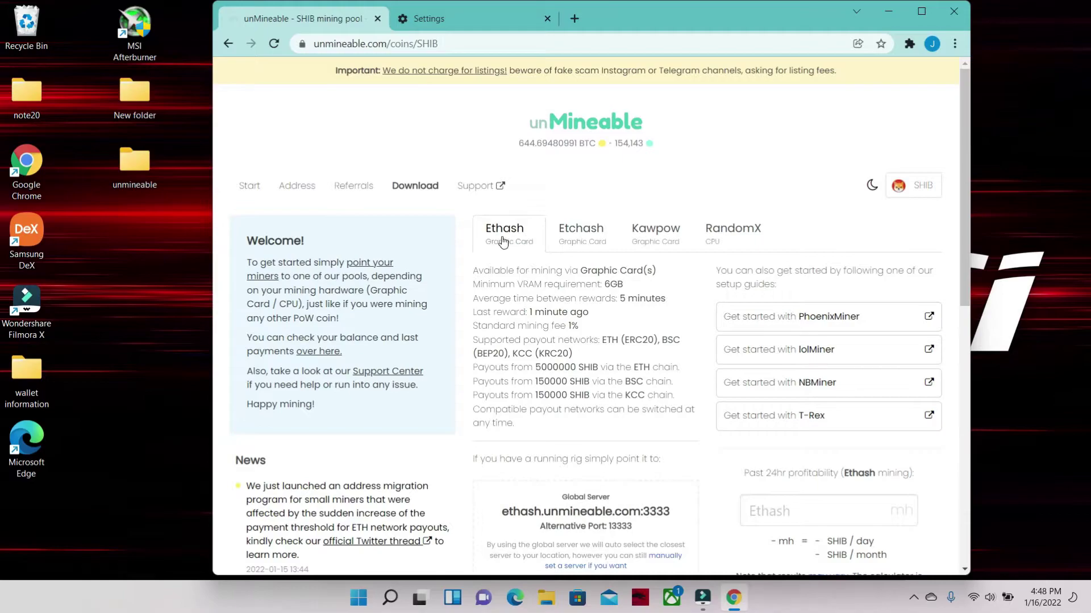
click(404, 191)
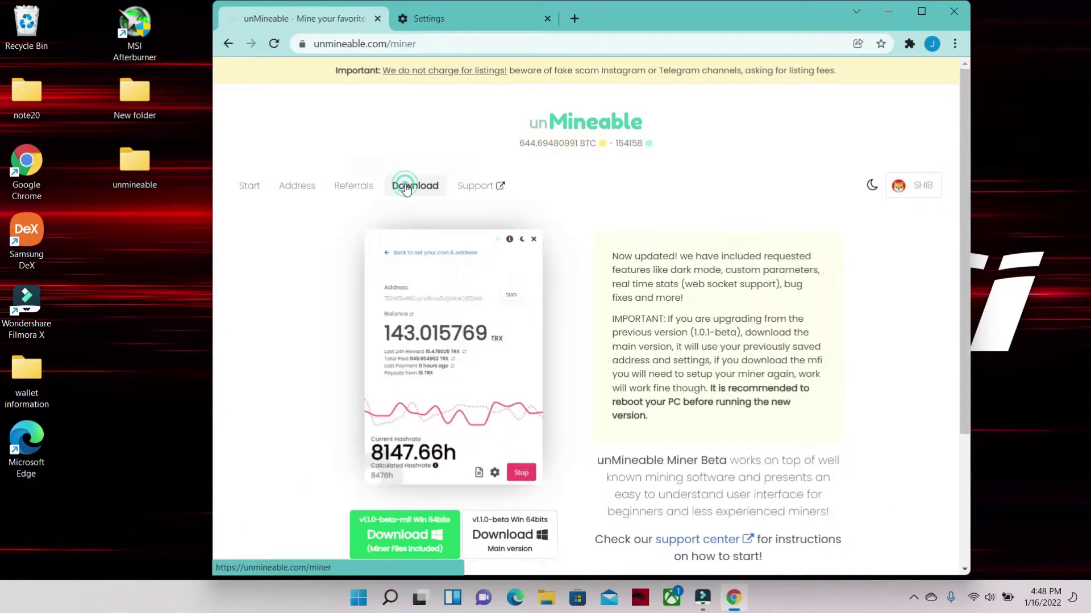
right_click(414, 526)
scroll(389, 464, down, 3)
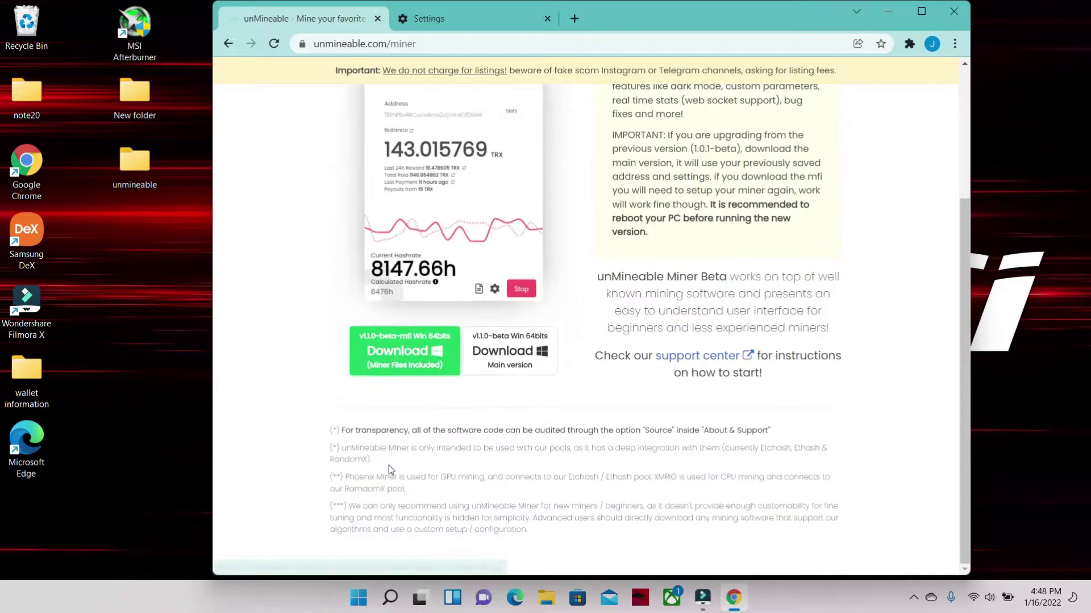
Step: Save the unMineable.Miner.1.1.0-beta-mfi zip into Desktop\unmineable; Chrome blocks it as Virus detected
right_click(403, 358)
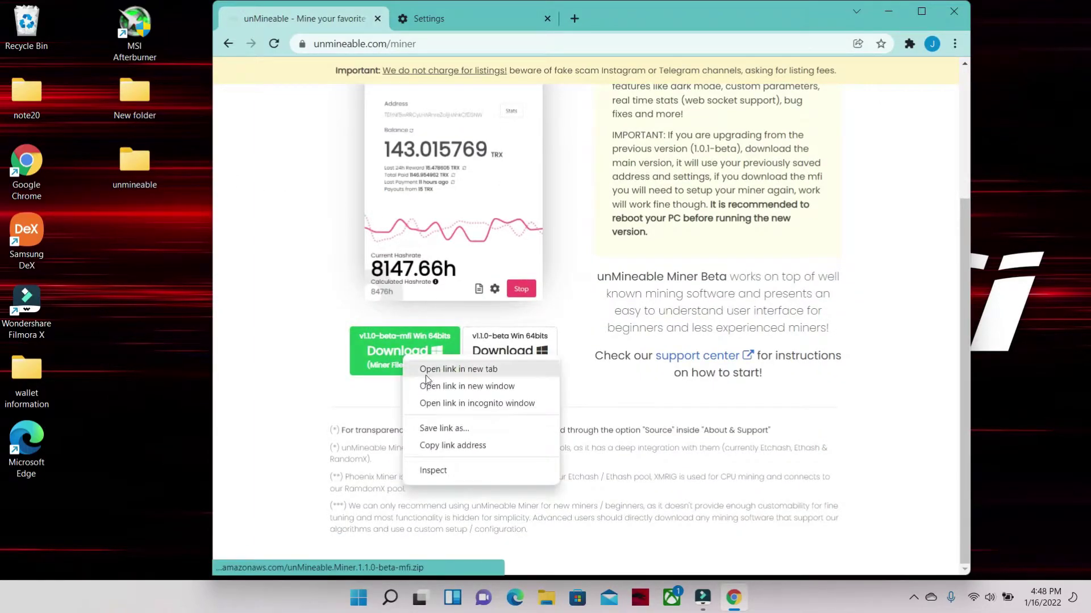
click(459, 430)
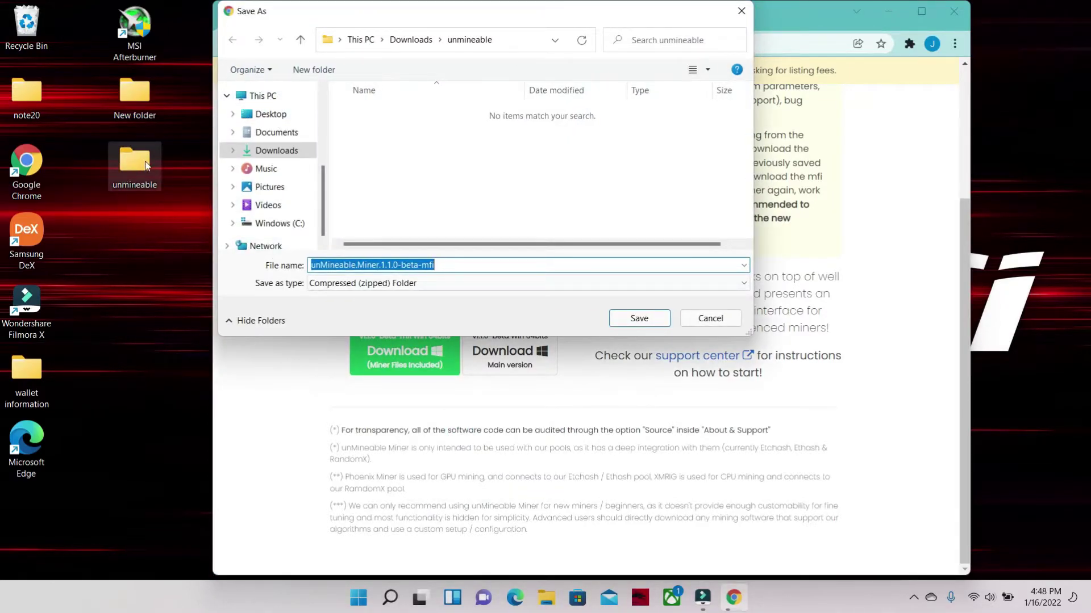
click(269, 118)
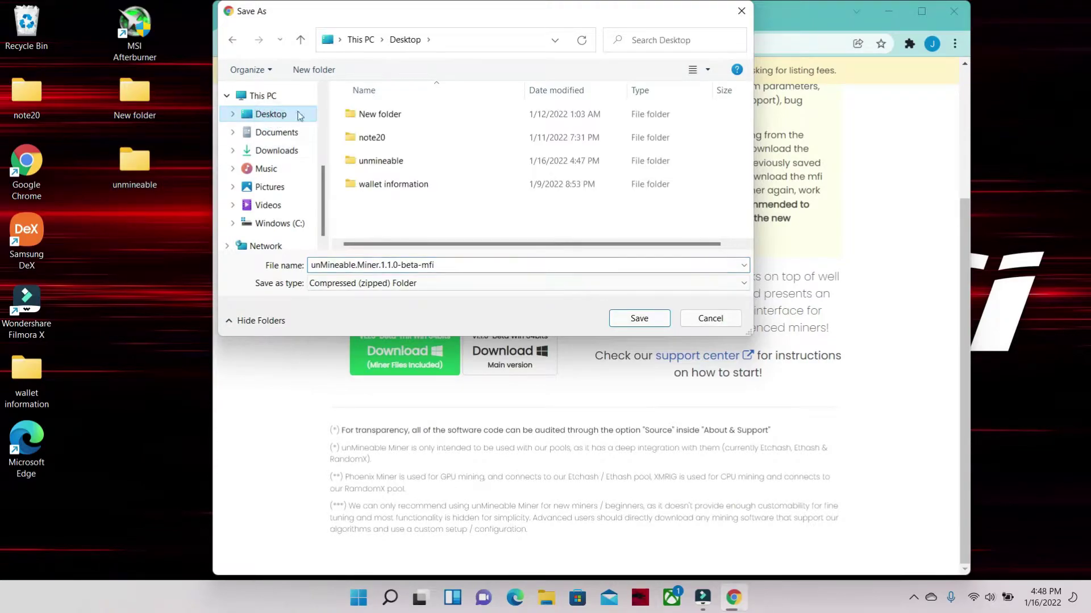
double_click(397, 162)
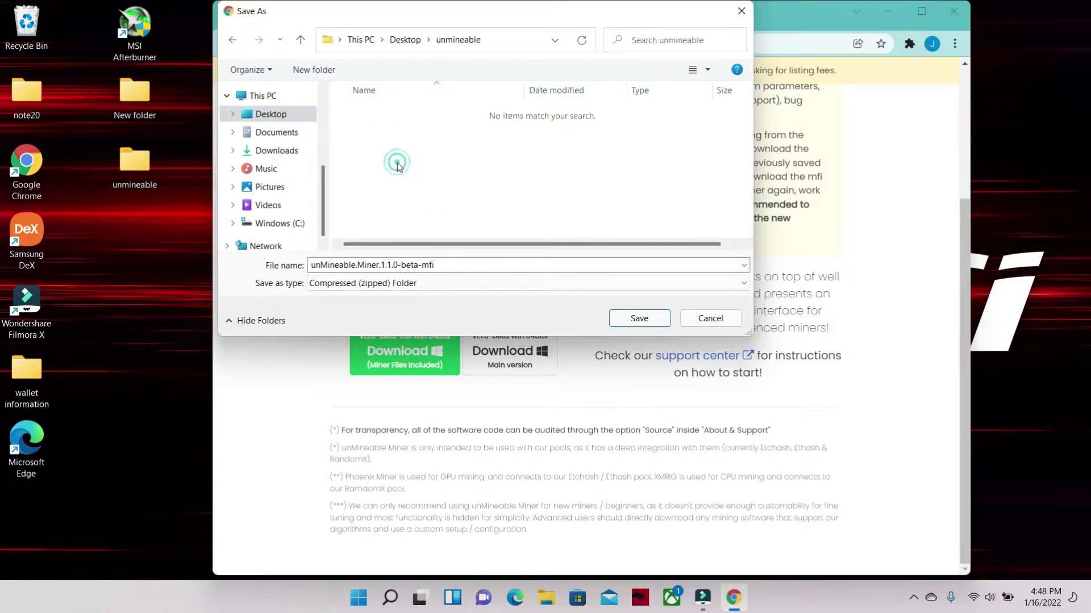
click(647, 322)
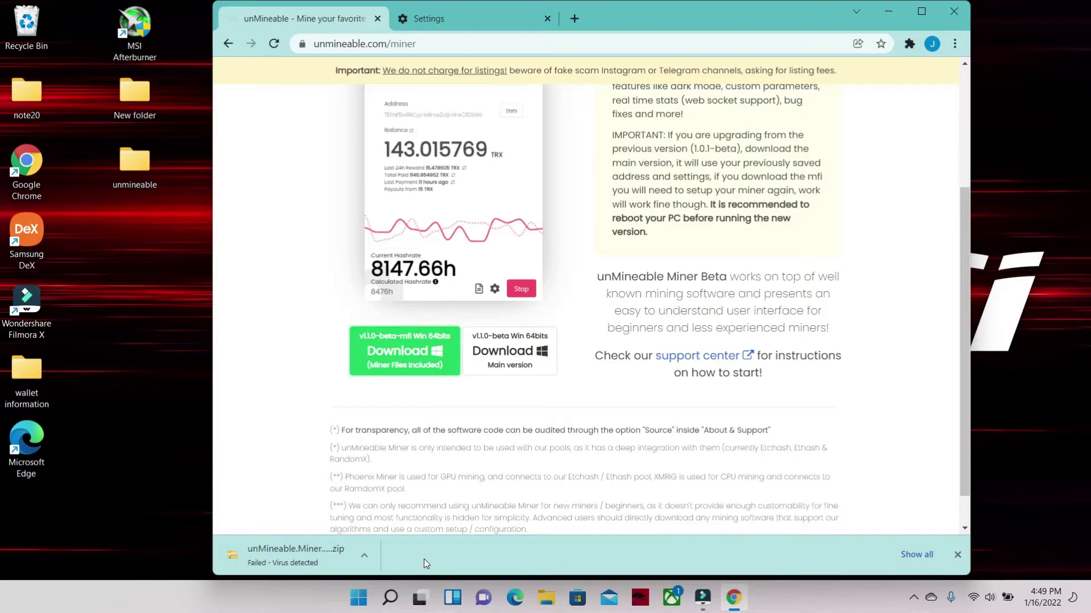
Step: Switch Defender Real-time protection off via Settings > Privacy & security > Windows Security
key(super+s)
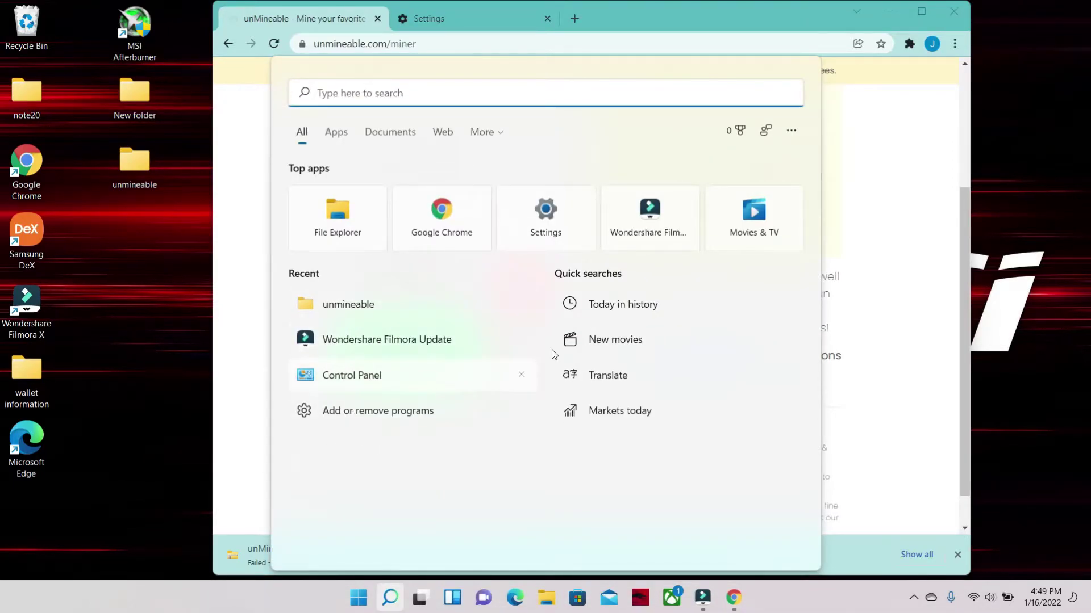
click(525, 216)
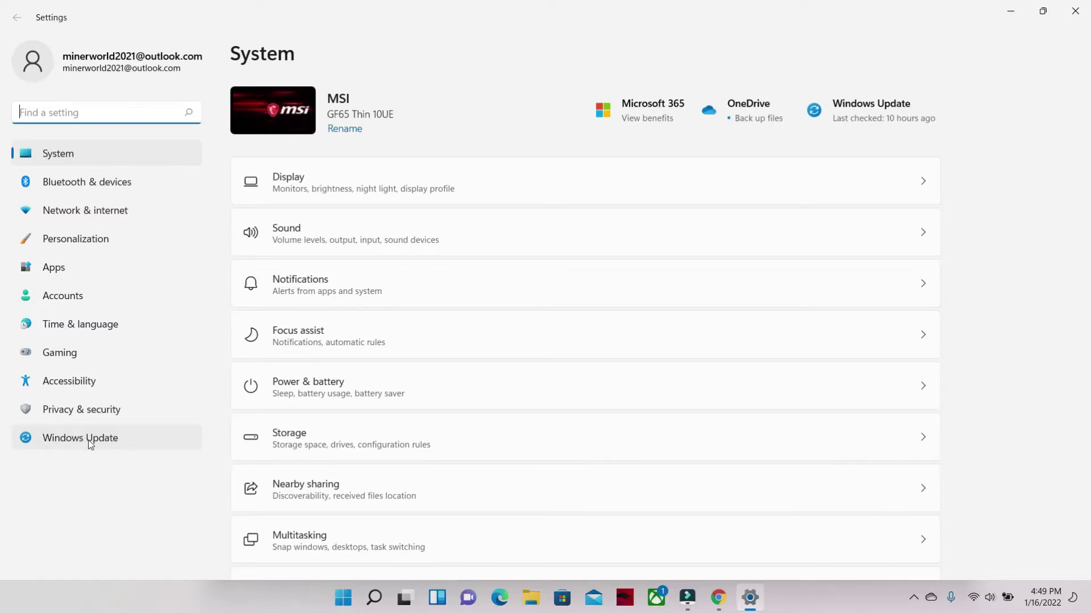
click(94, 418)
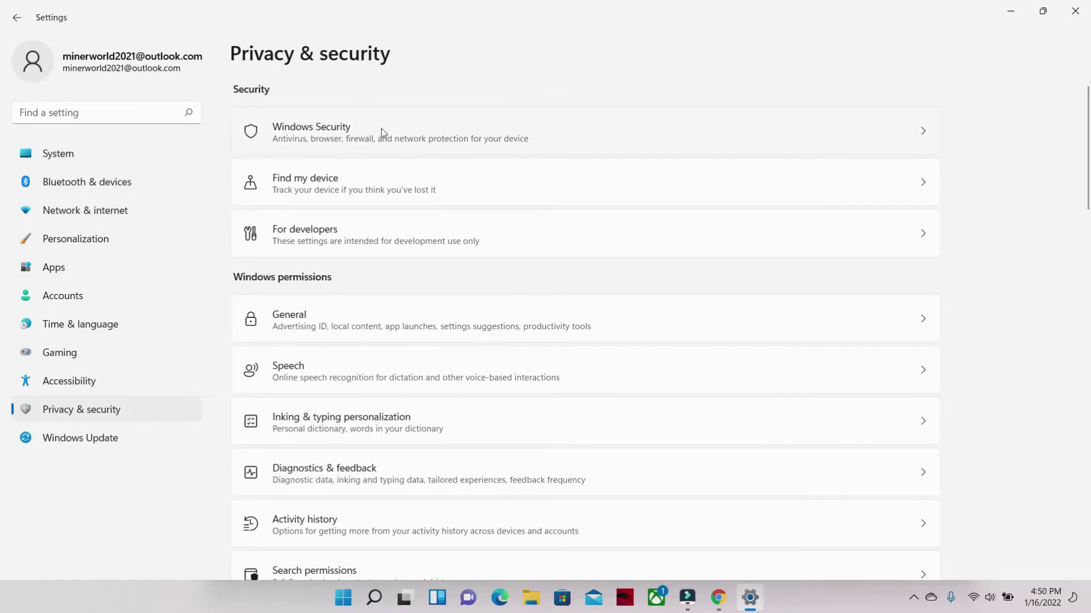
click(373, 138)
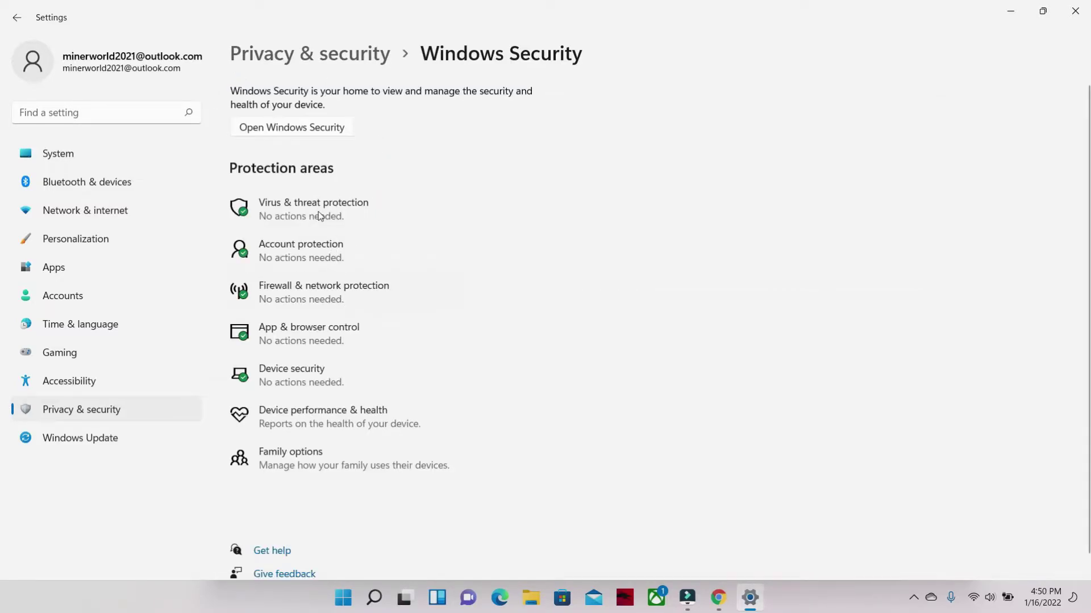
click(312, 208)
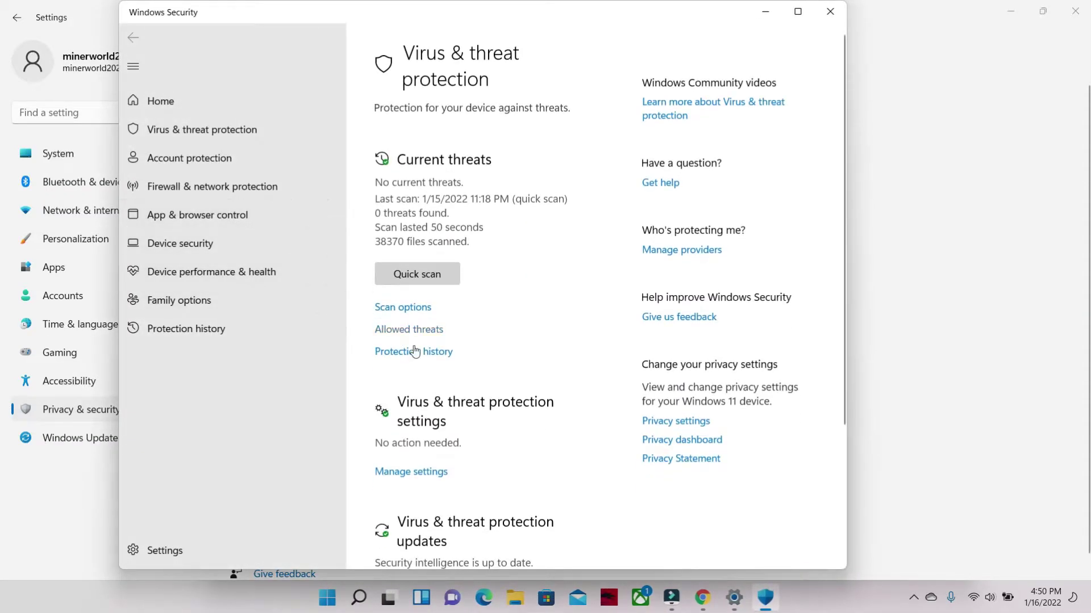
click(410, 472)
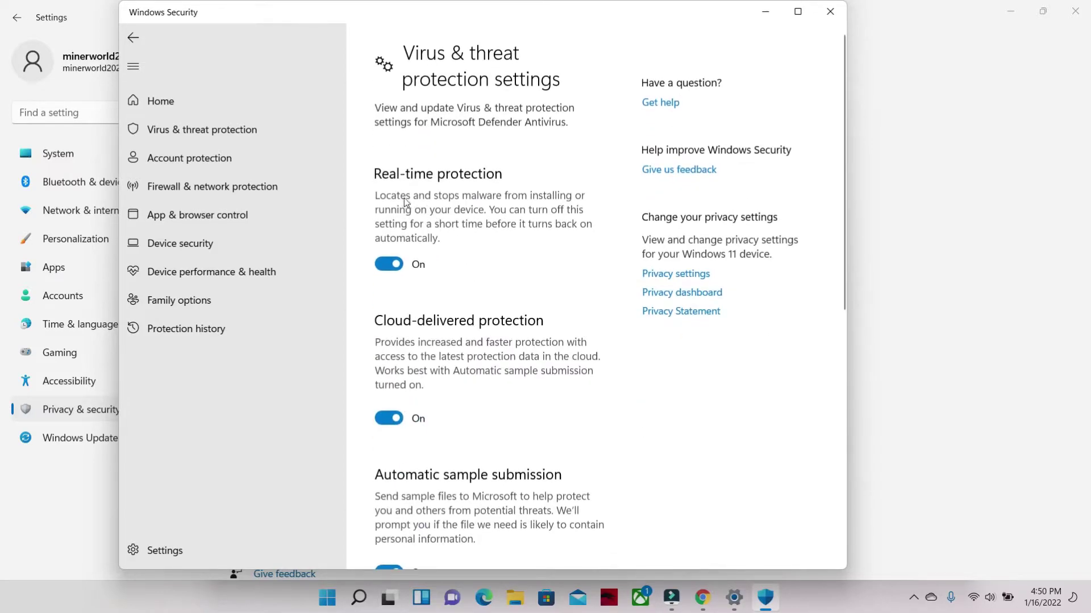
click(388, 264)
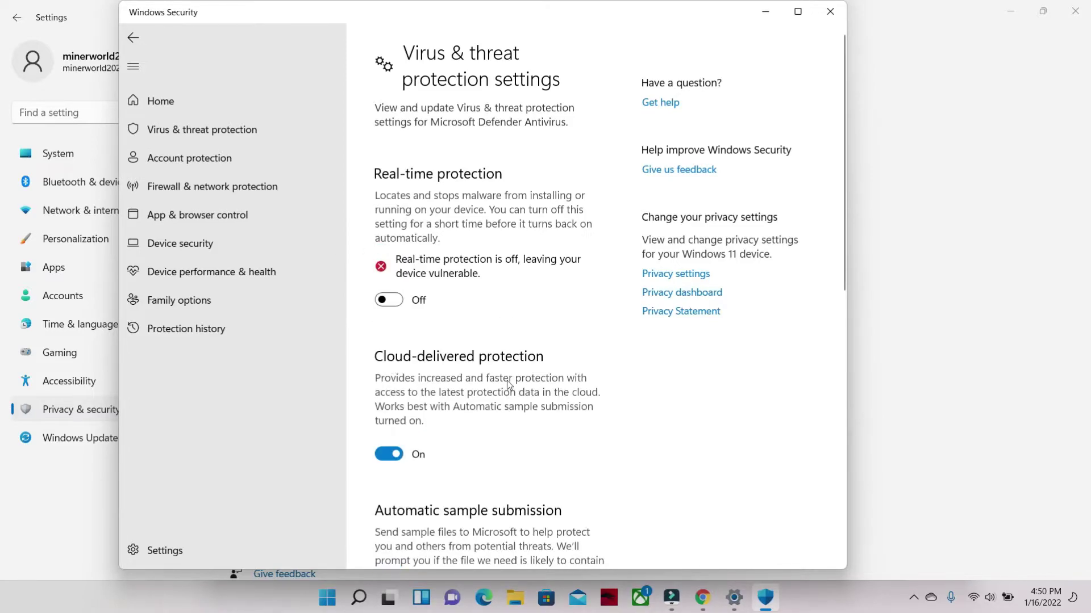
Step: Re-save the mfi miner zip to Desktop\unmineable and confirm the 50,474 KB file arrived
click(829, 12)
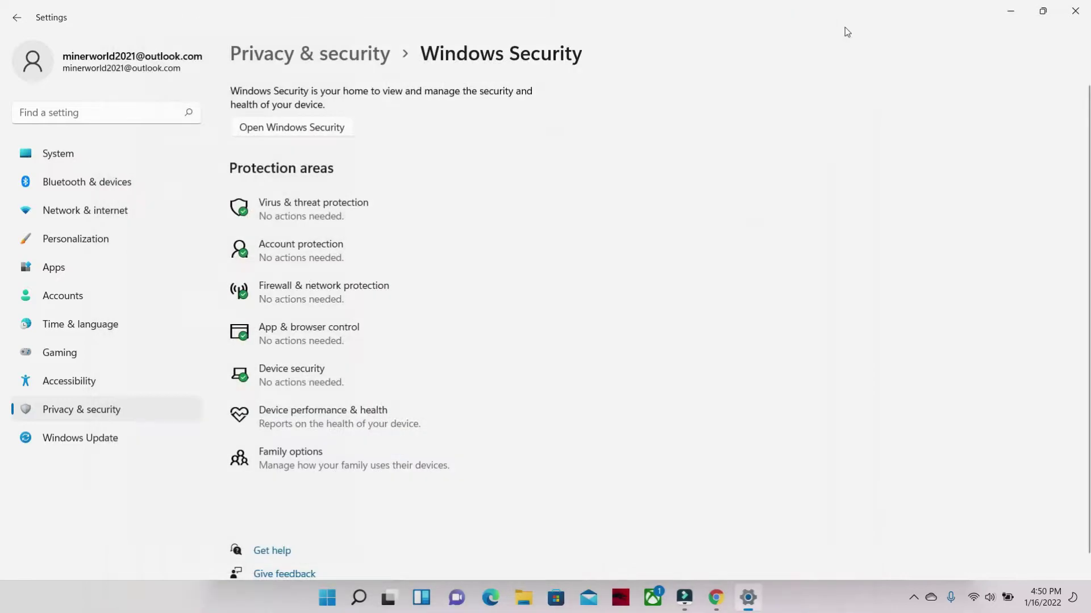
click(1075, 11)
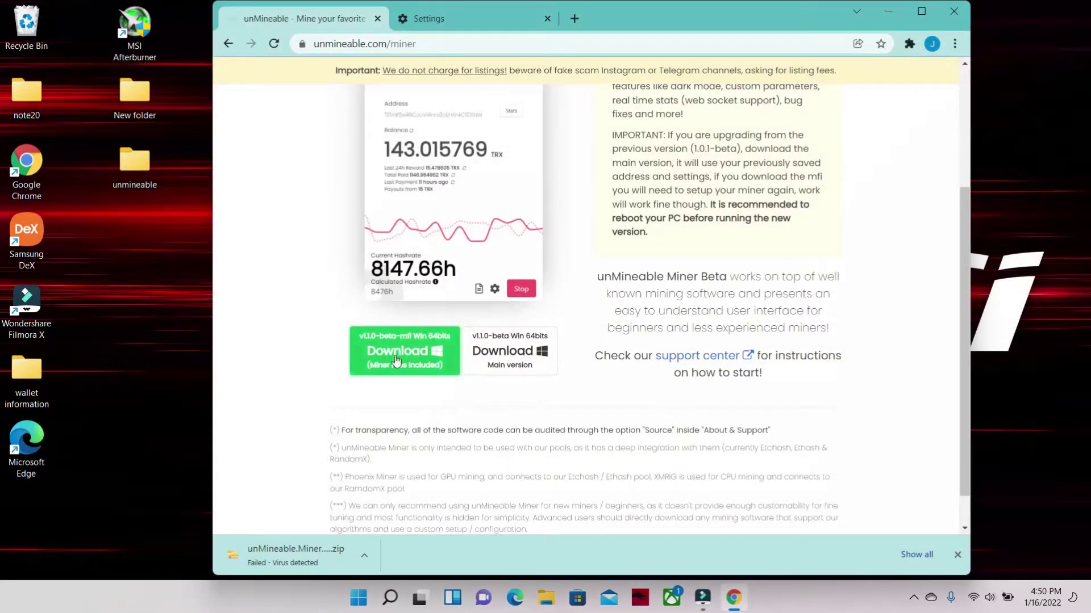
right_click(421, 341)
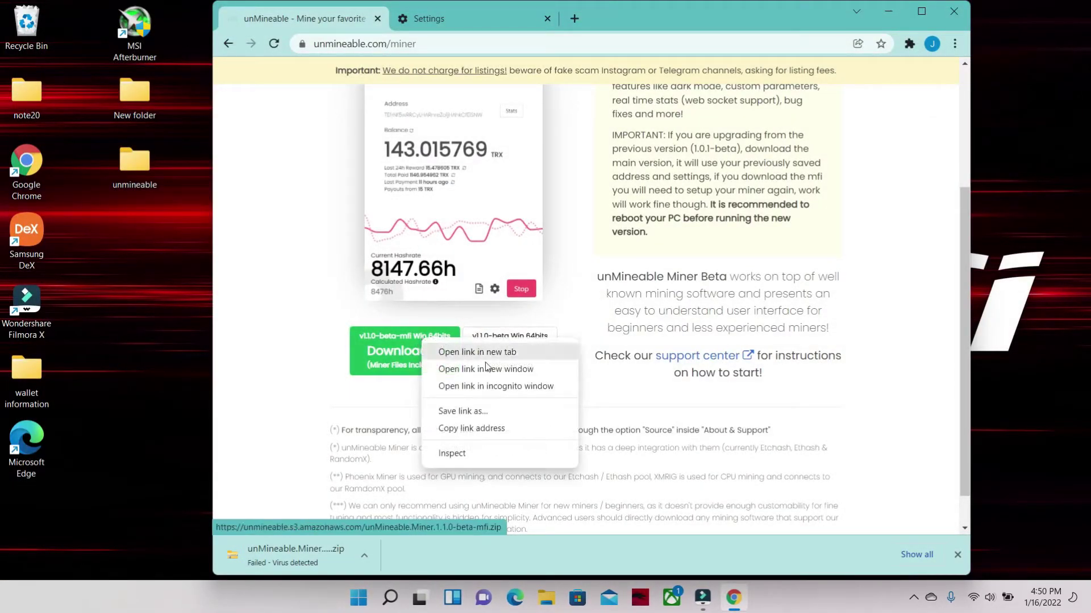
click(475, 416)
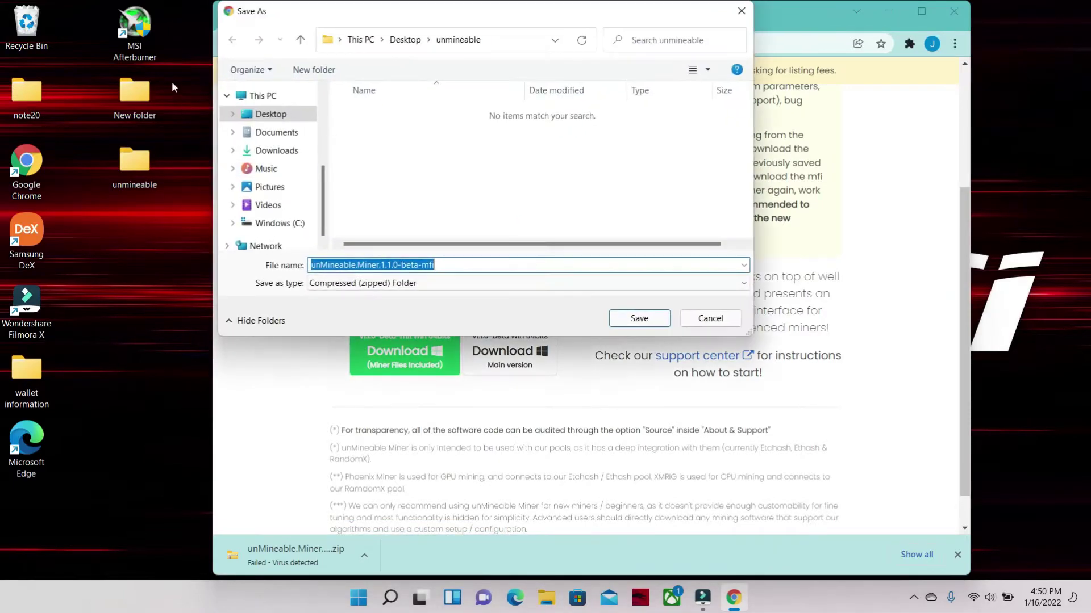
click(276, 113)
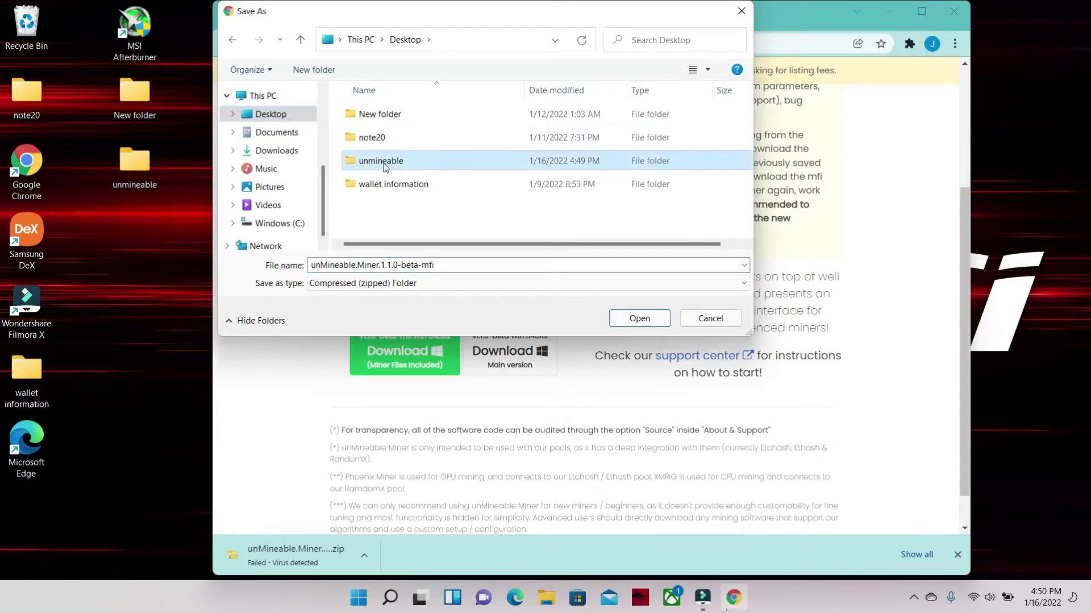
double_click(384, 163)
click(638, 317)
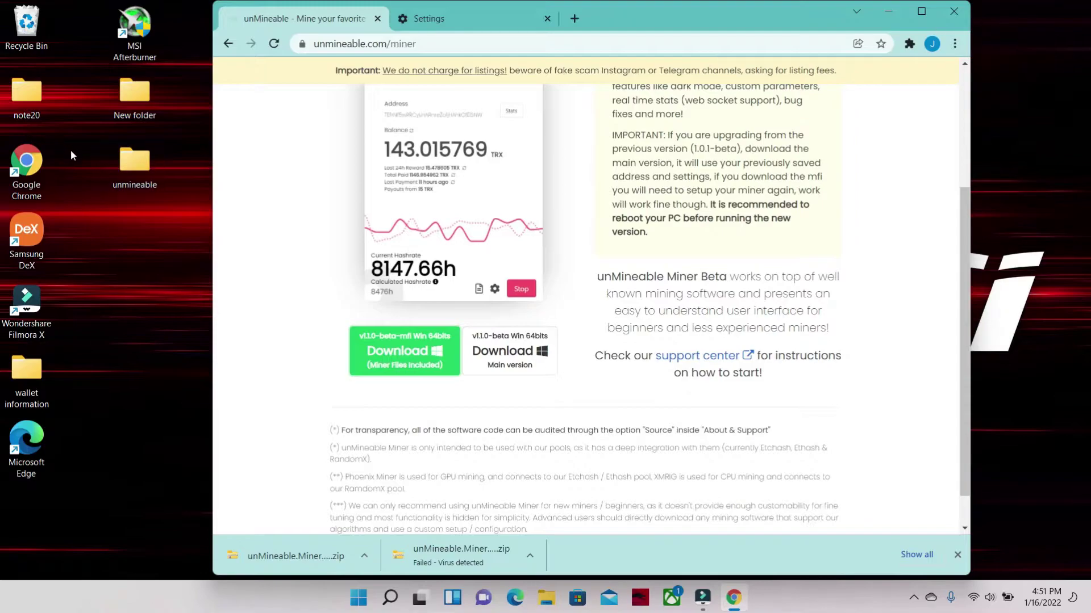
double_click(134, 163)
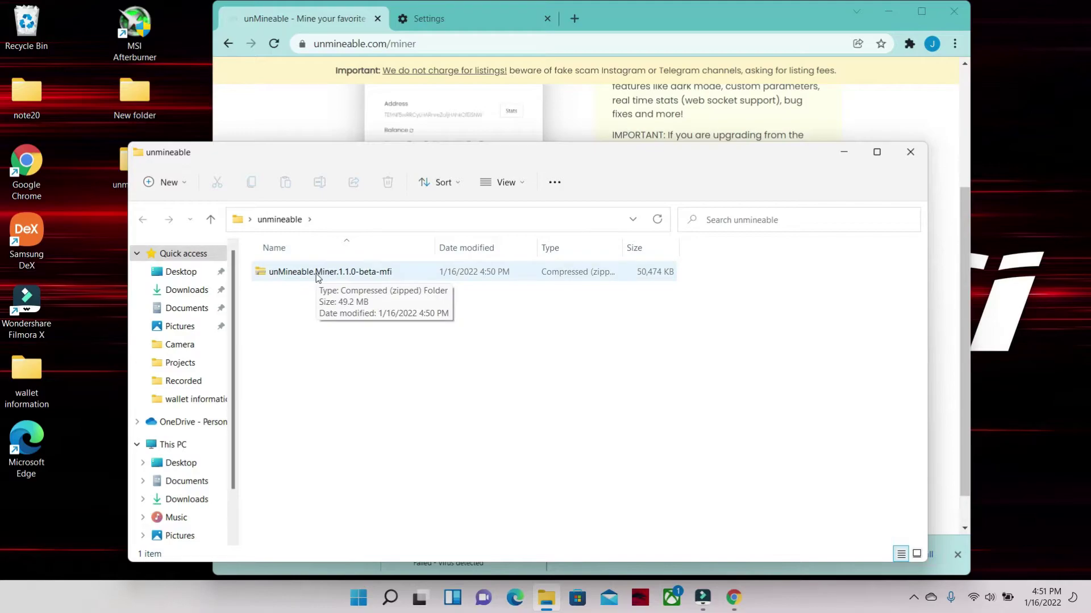
click(910, 152)
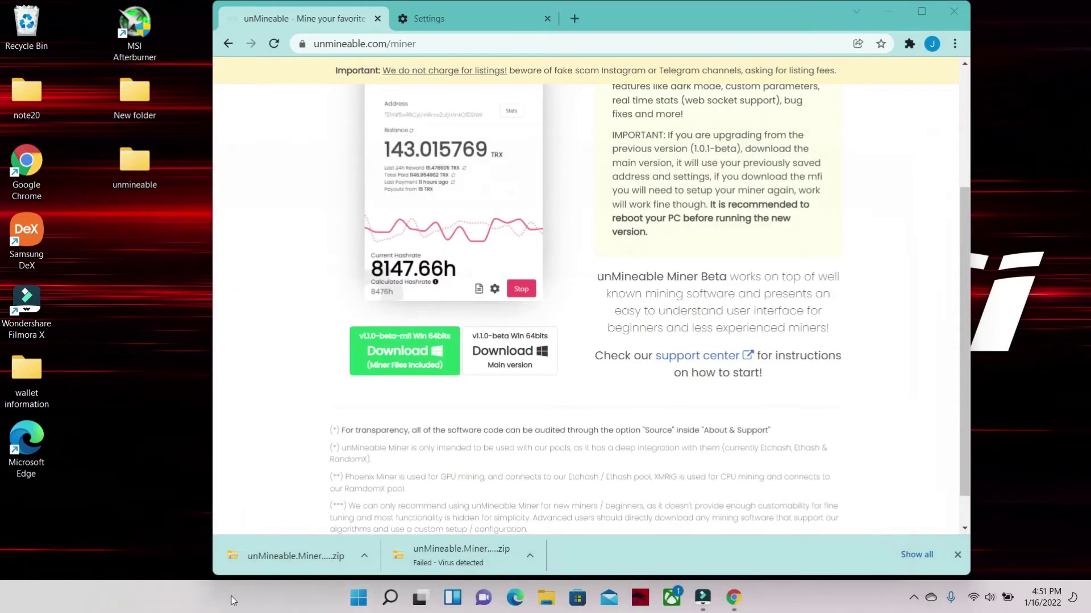
Step: Go through Settings to Virus & threat protection settings and open Add or remove exclusions
click(359, 597)
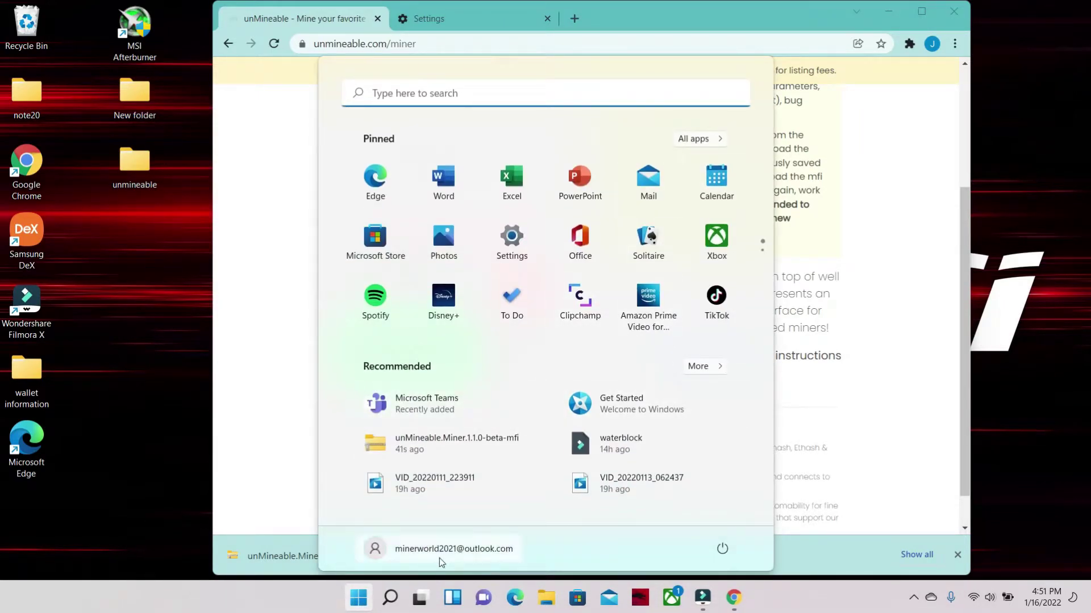
click(513, 238)
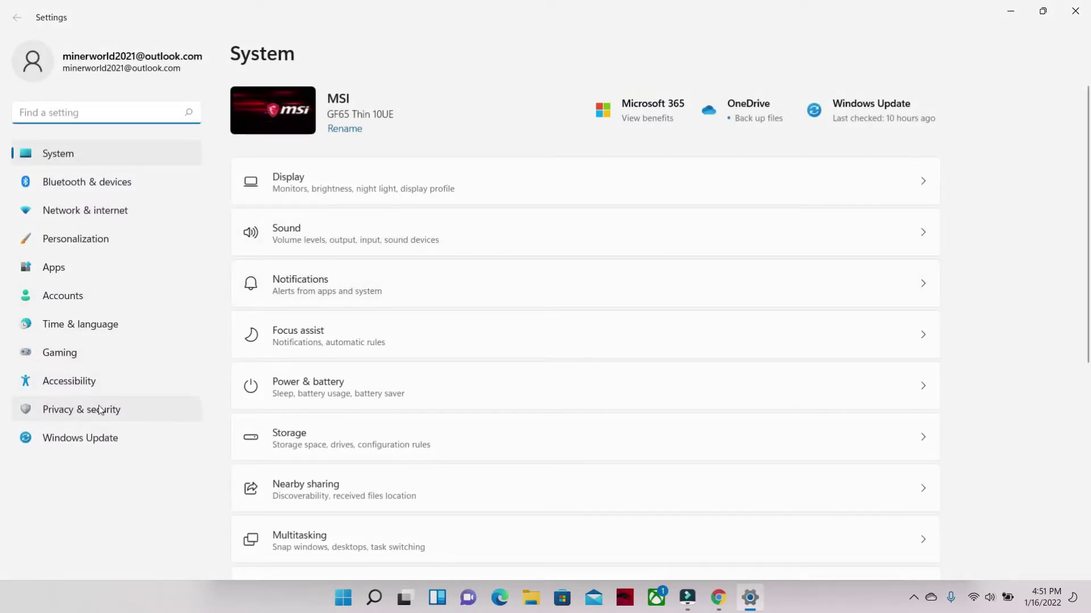
click(101, 410)
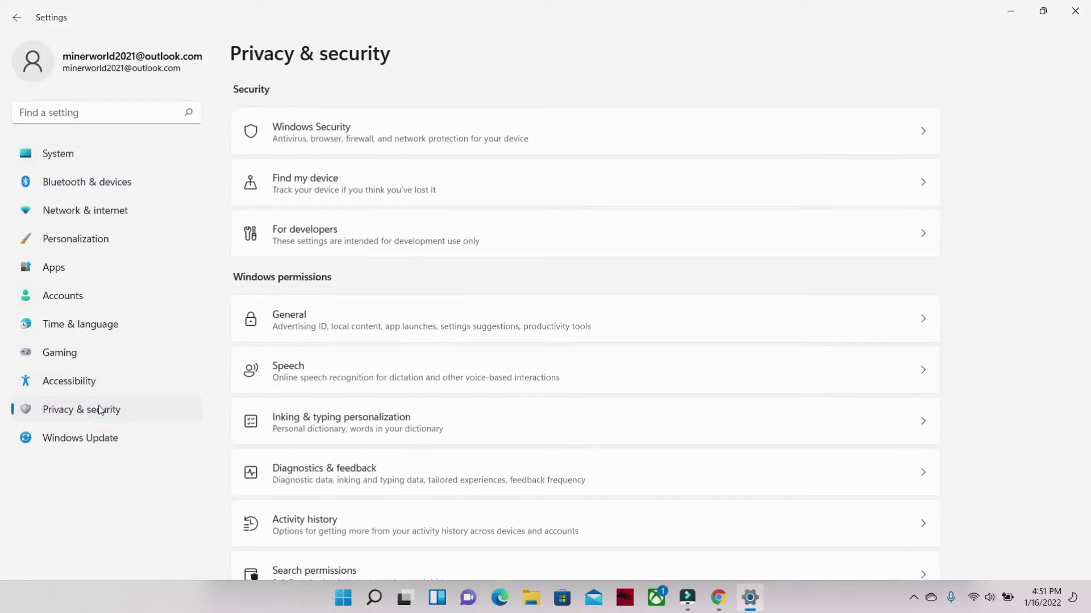
click(378, 136)
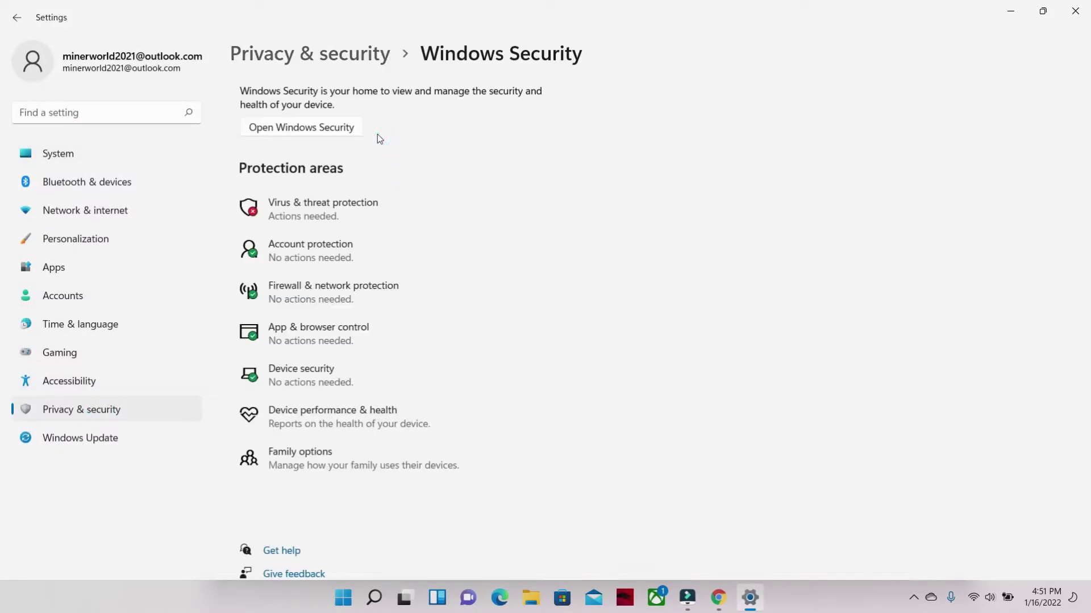
click(293, 205)
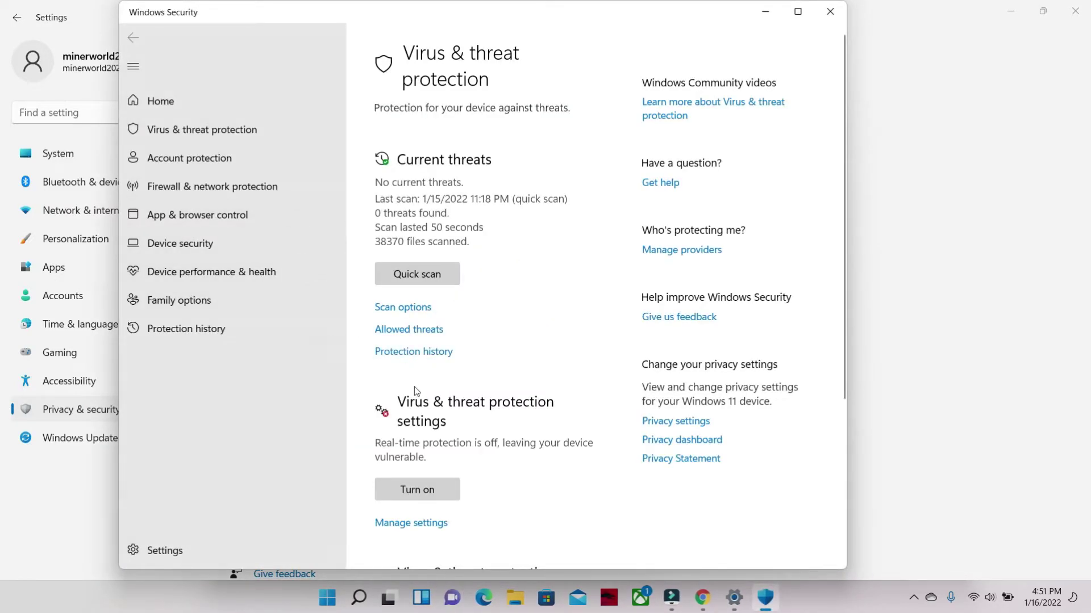
scroll(414, 387, down, 4)
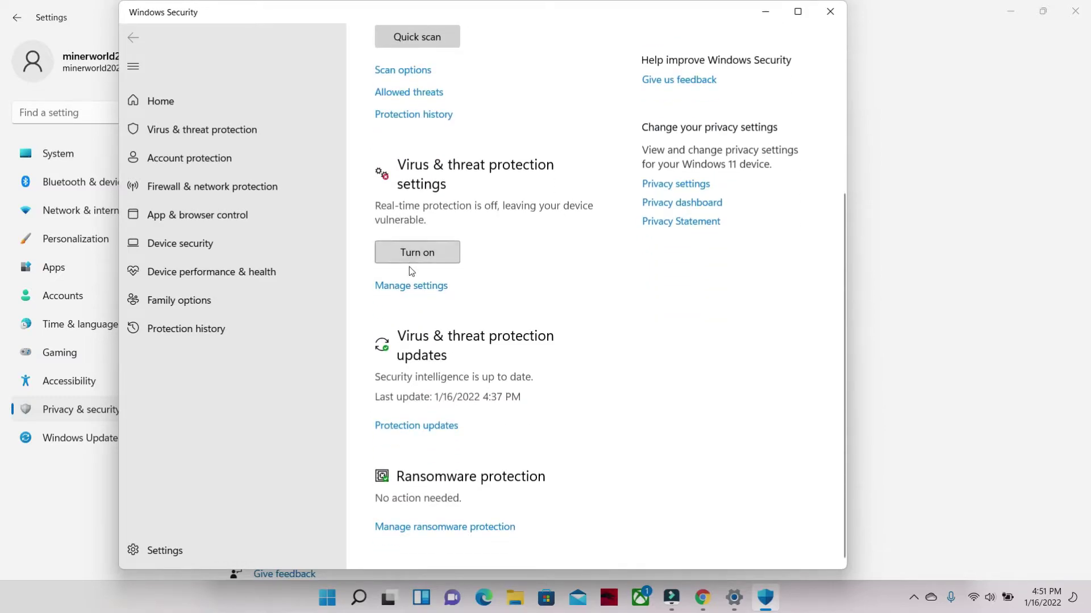
click(413, 285)
scroll(413, 287, down, 10)
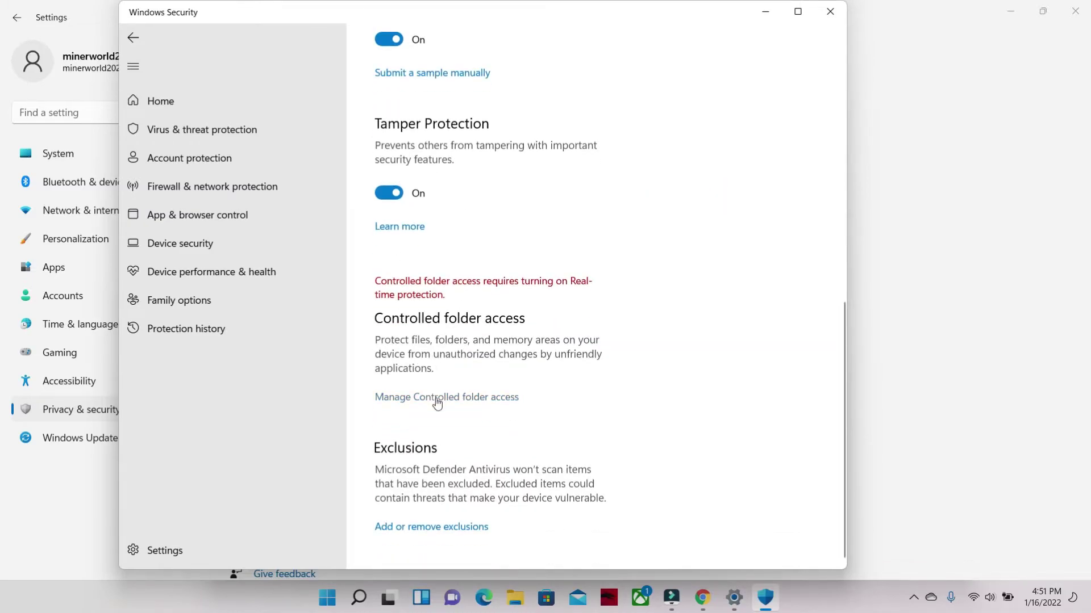
click(416, 527)
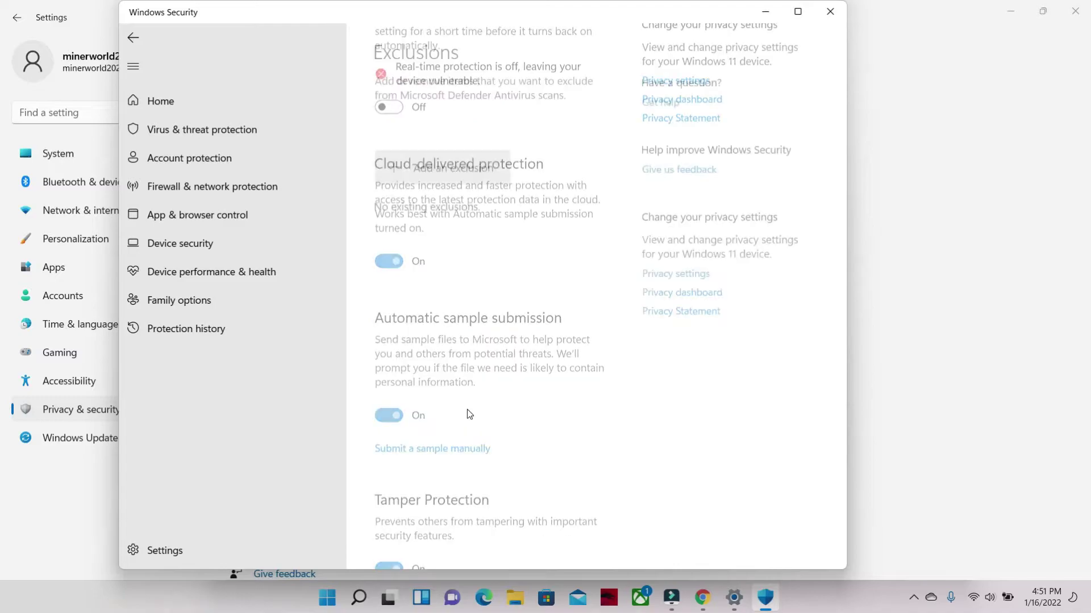
Step: Add a Folder exclusion and browse to the Desktop unmineable folder in the picker
click(423, 170)
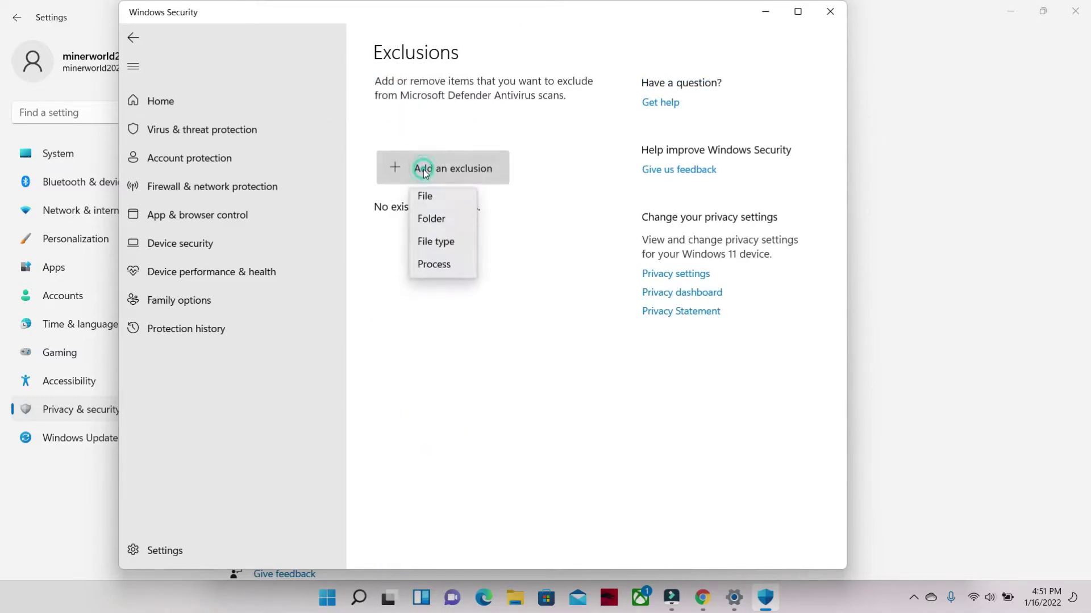
click(436, 224)
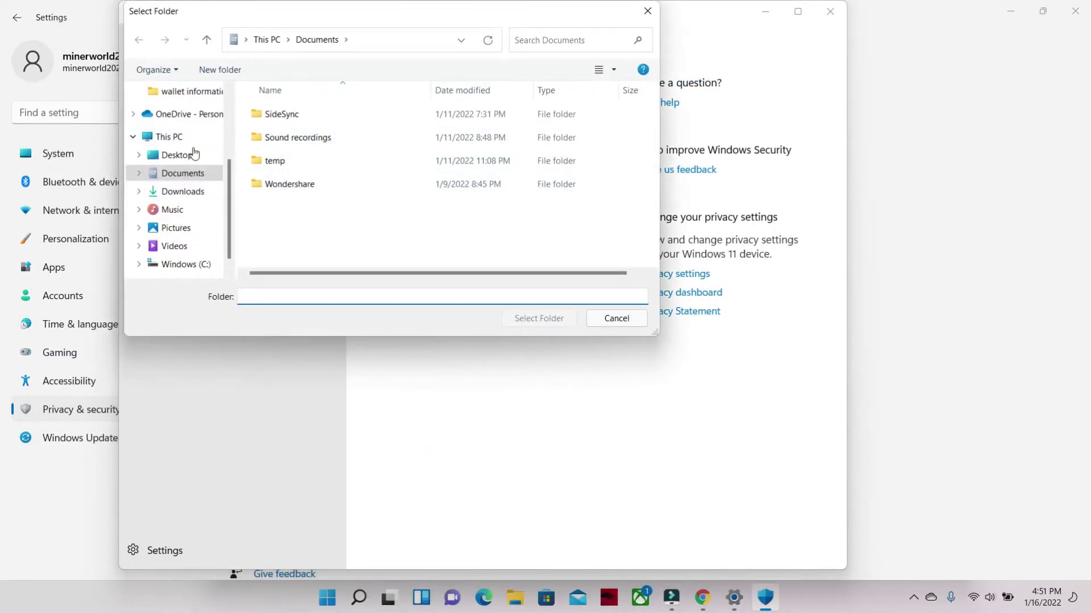
click(188, 156)
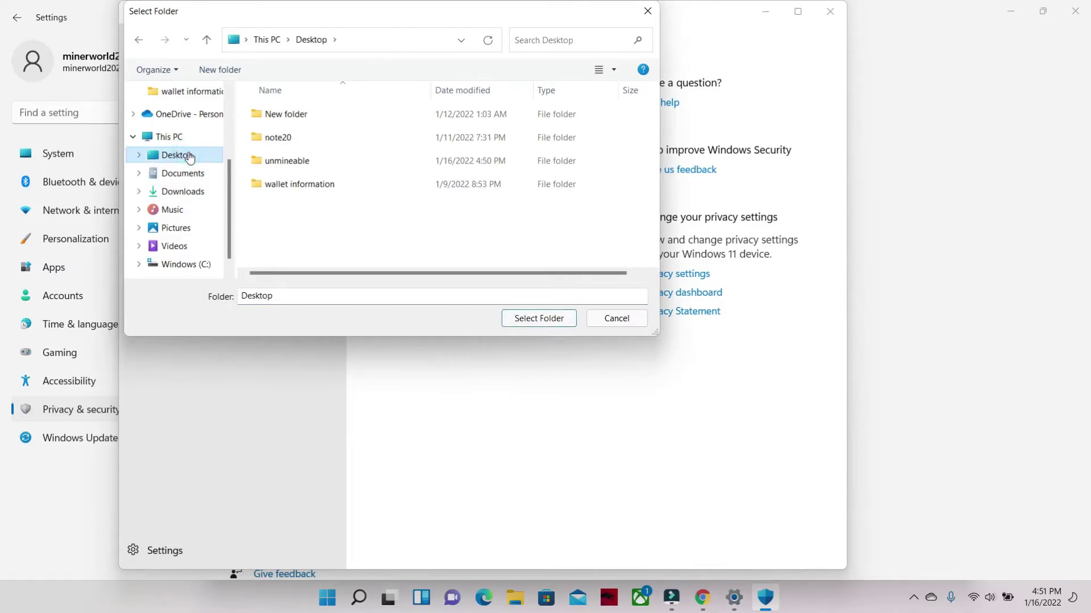
click(305, 164)
double_click(305, 164)
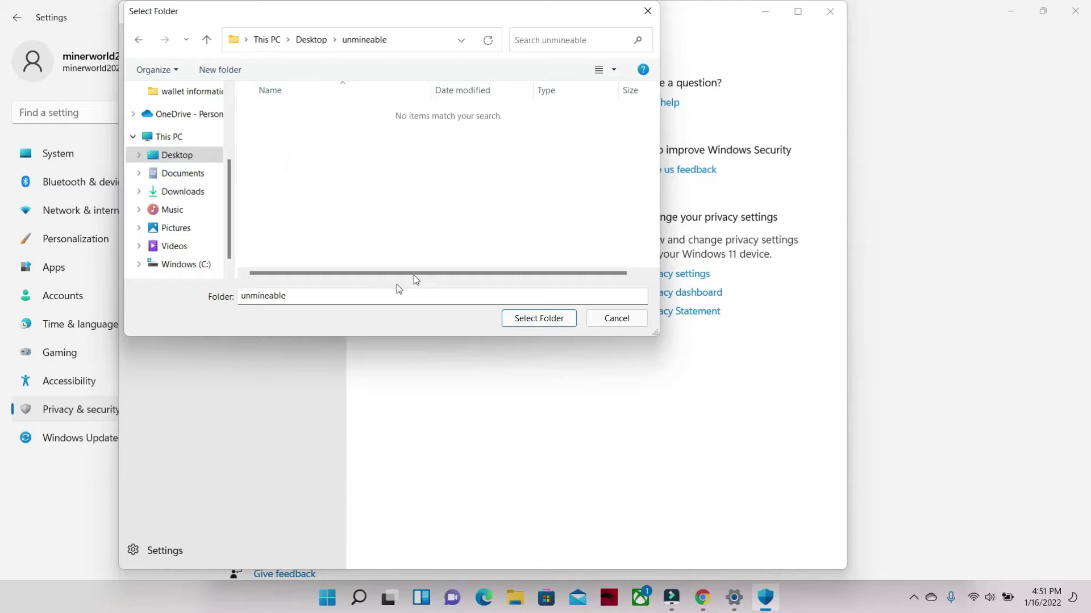
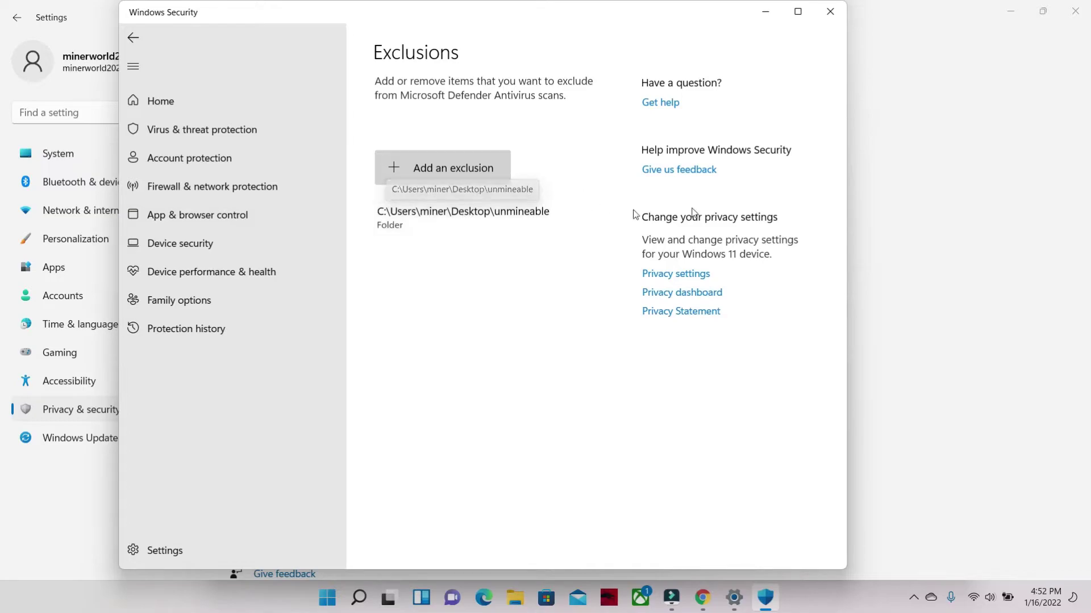
Step: Close Windows Security and Settings to return to the unMineable download page in Chrome
click(831, 12)
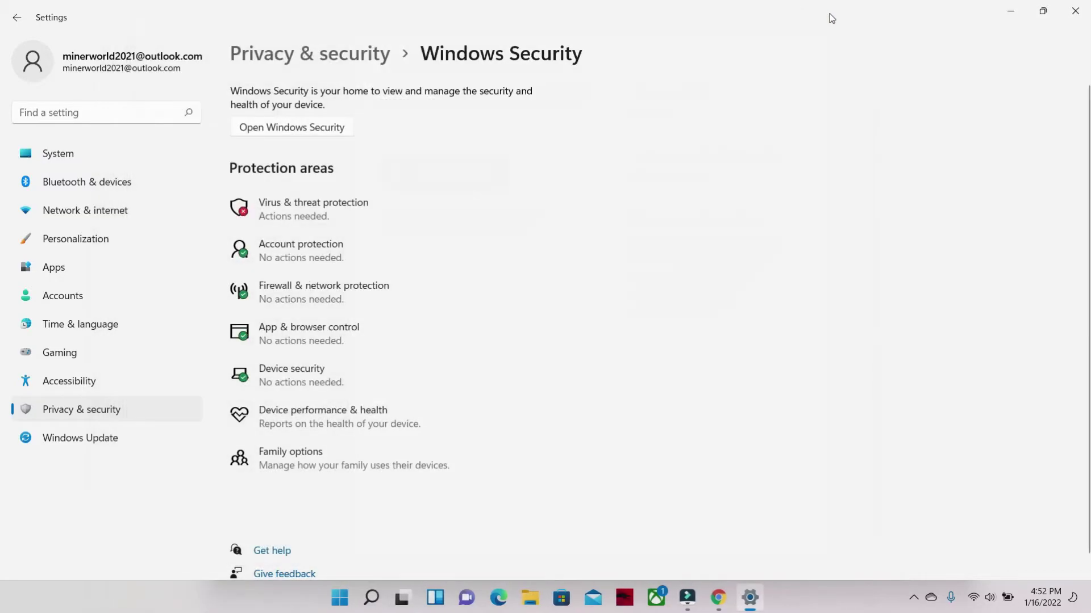
click(1074, 11)
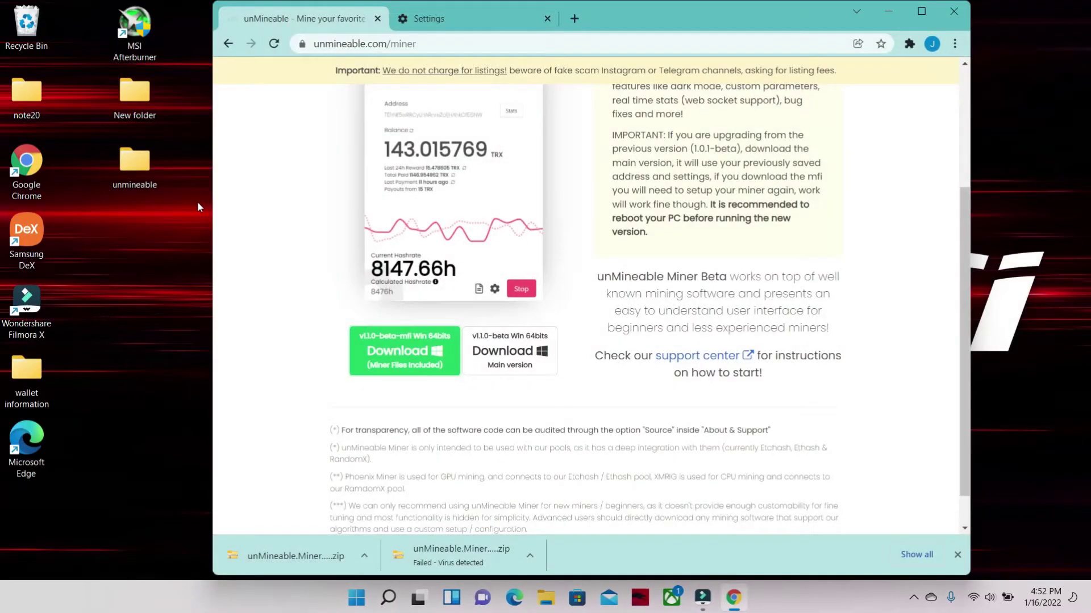
Step: Extract unMineable.Miner.1.1.0-beta-mfi zip from the unmineable desktop folder and launch unMineable Miner
double_click(117, 169)
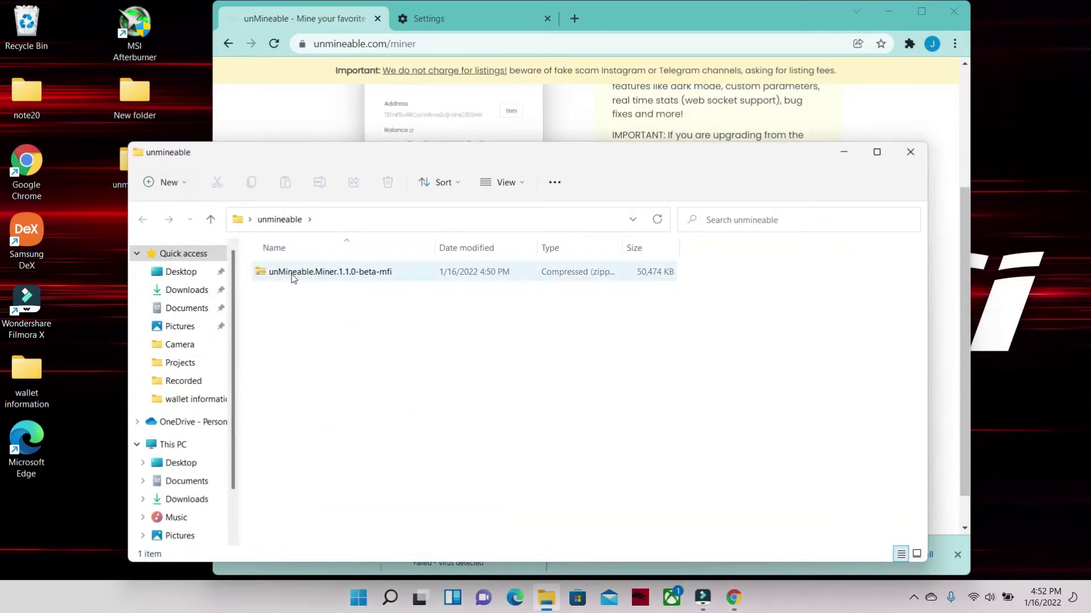
click(293, 275)
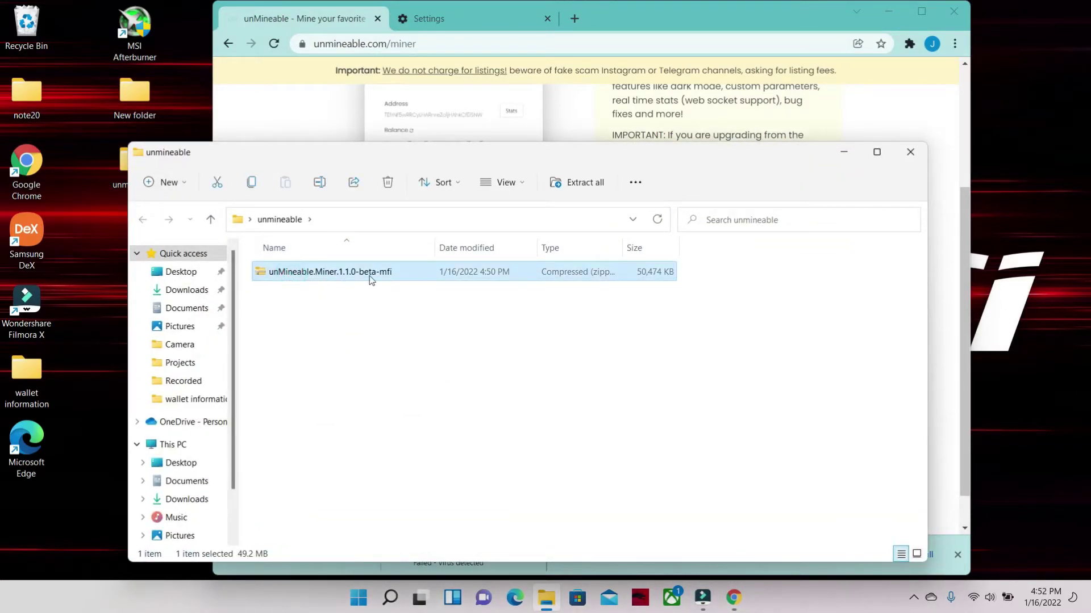
click(577, 182)
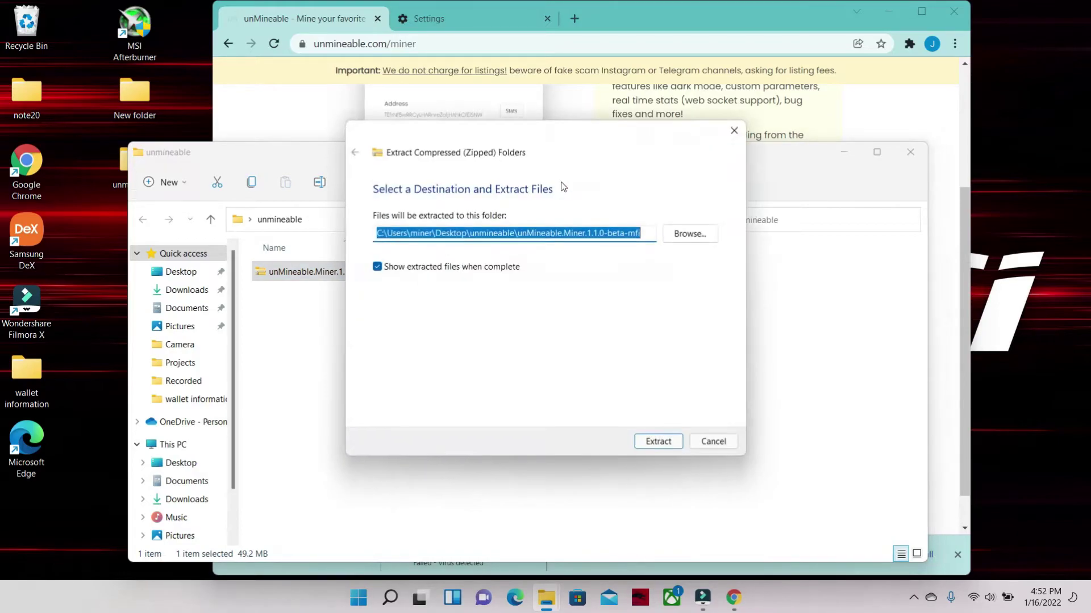
click(656, 442)
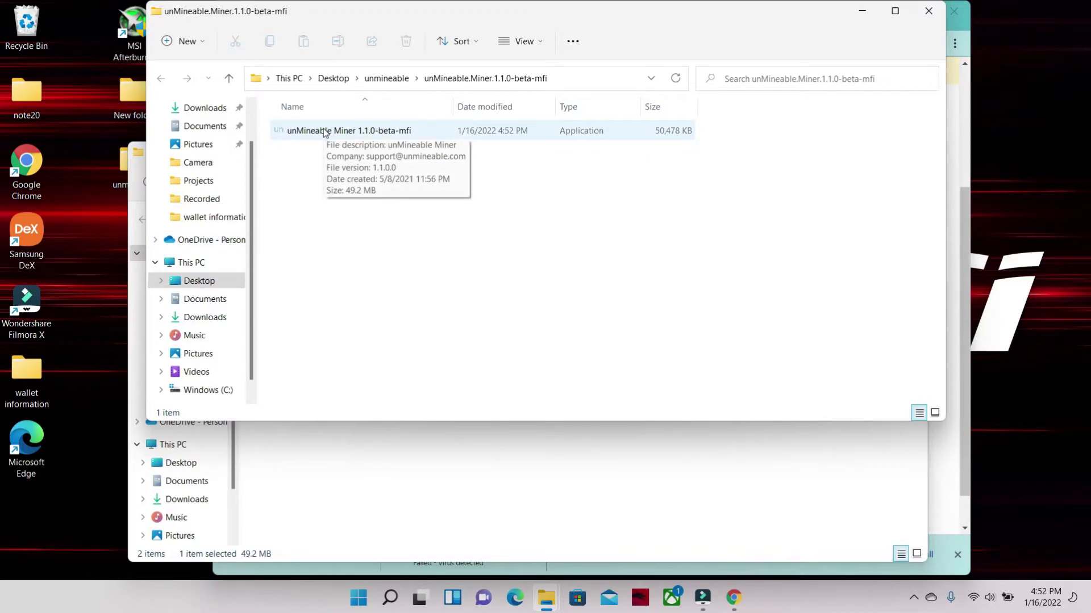
double_click(325, 131)
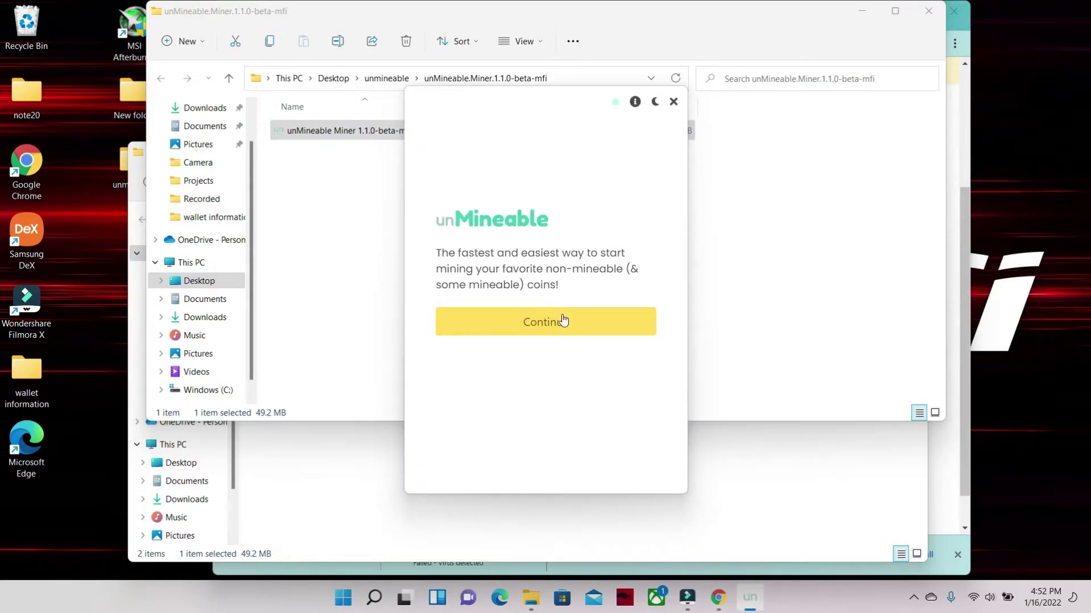
Step: Choose Graphics Card (GPU) and SHIBA INU, apply the referral code, and start mining
click(584, 328)
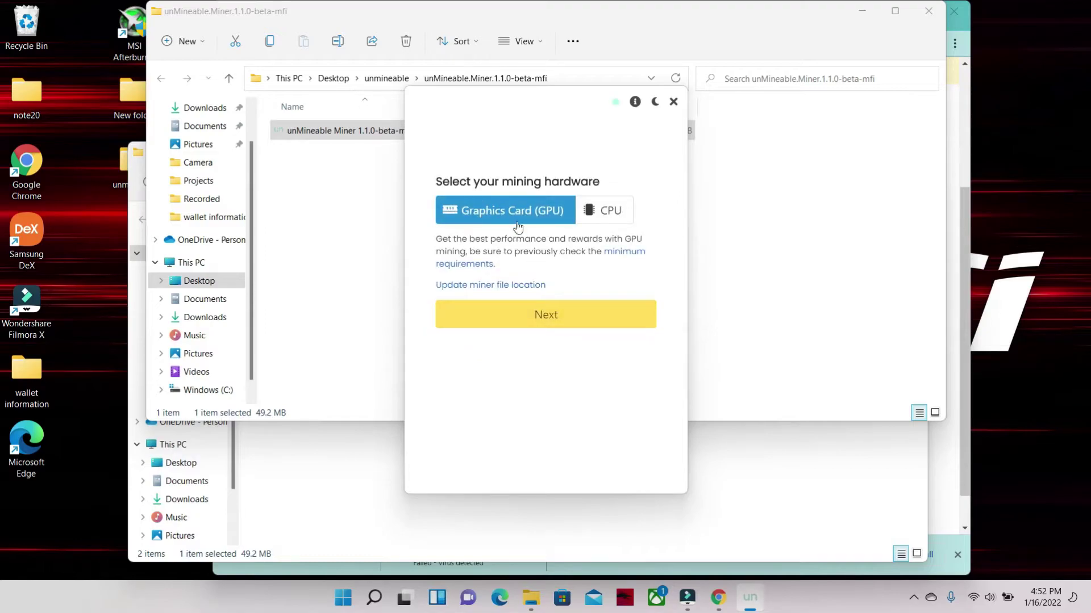
click(544, 317)
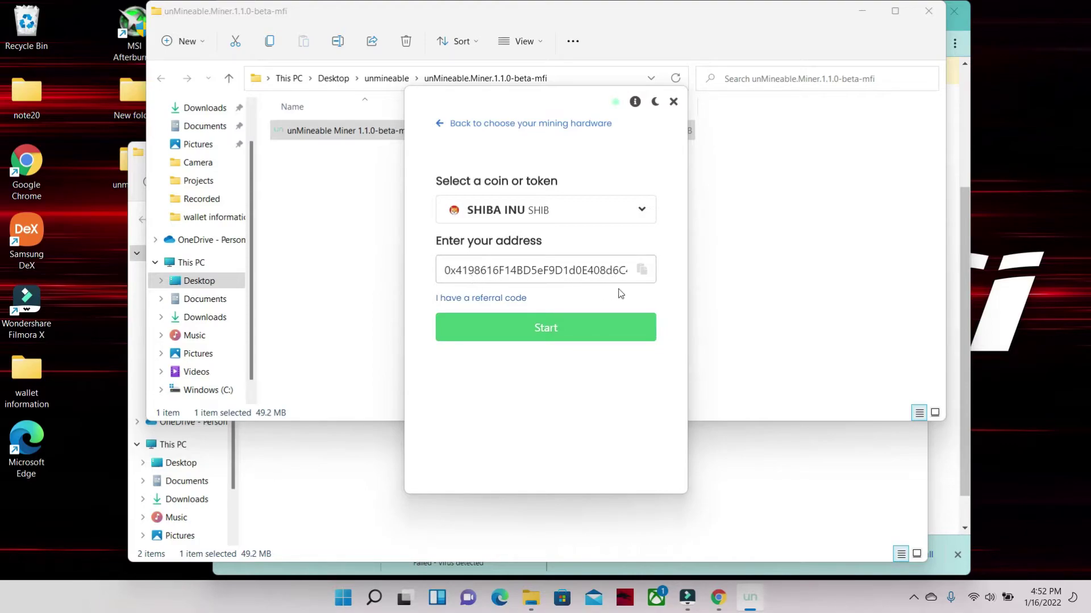
click(480, 300)
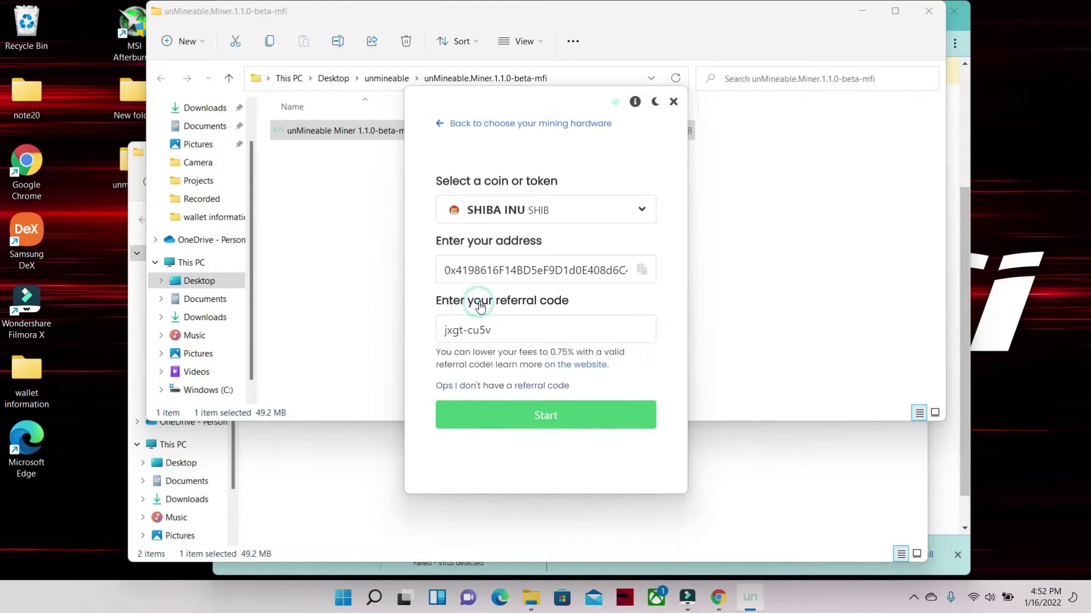
click(500, 330)
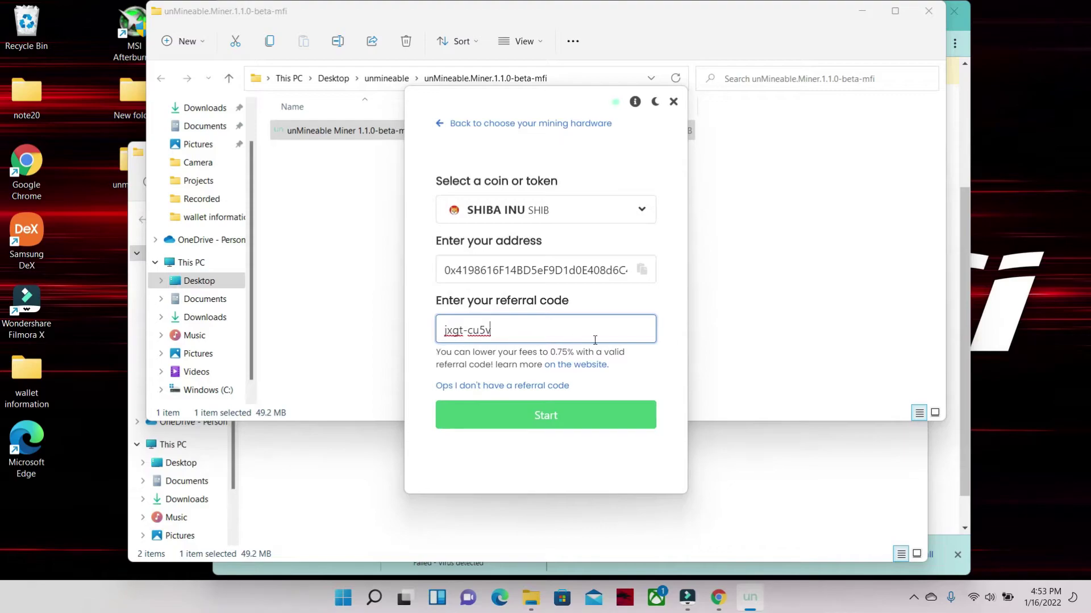
click(545, 418)
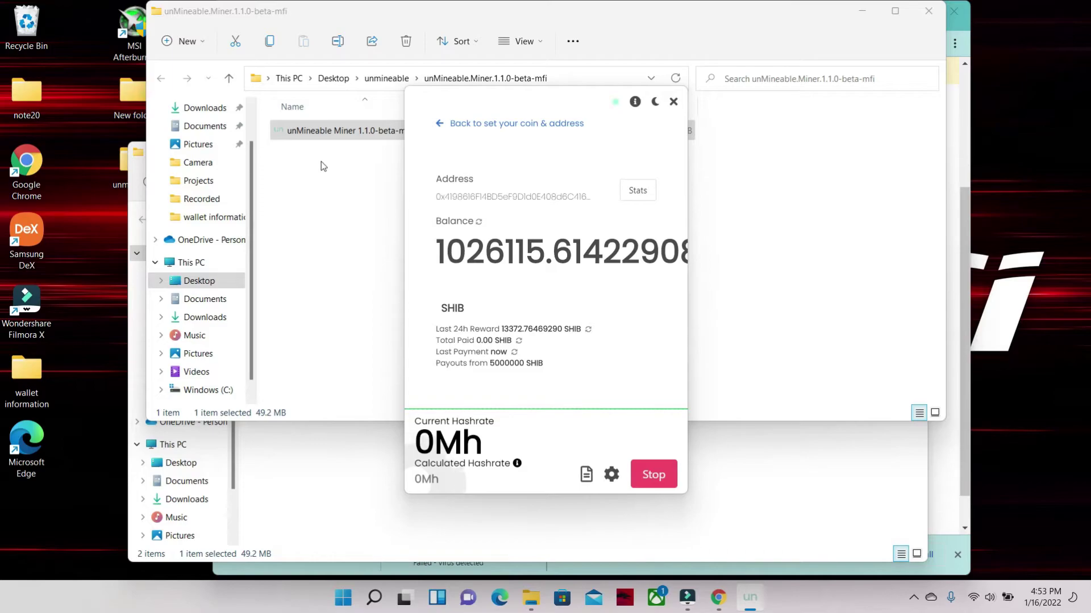
Step: Close the extracted folder, set Chrome's Safe Browsing to Standard protection, then close Chrome
click(929, 12)
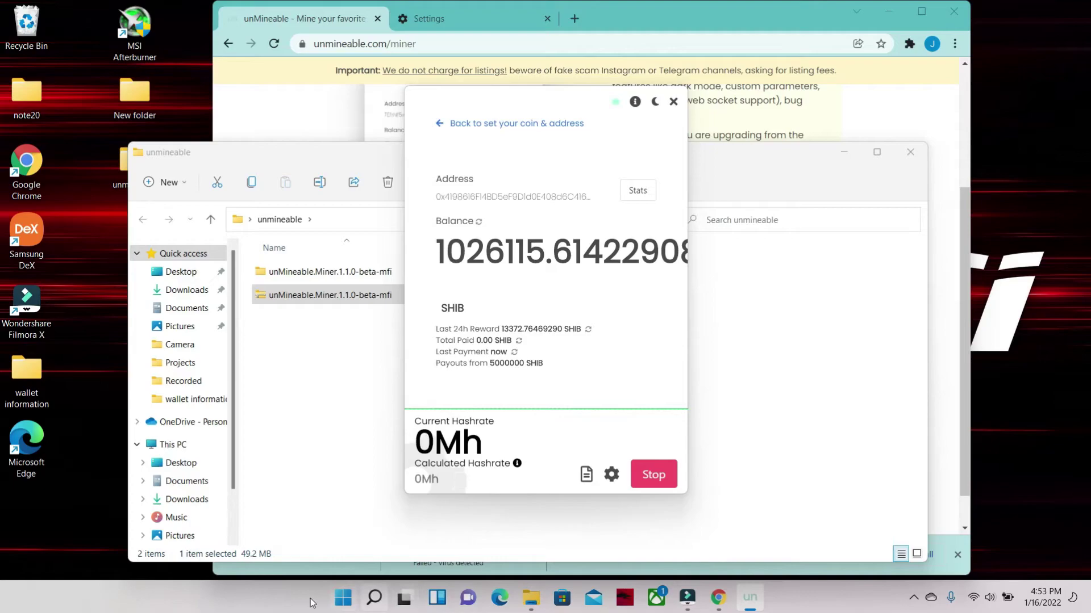
click(955, 44)
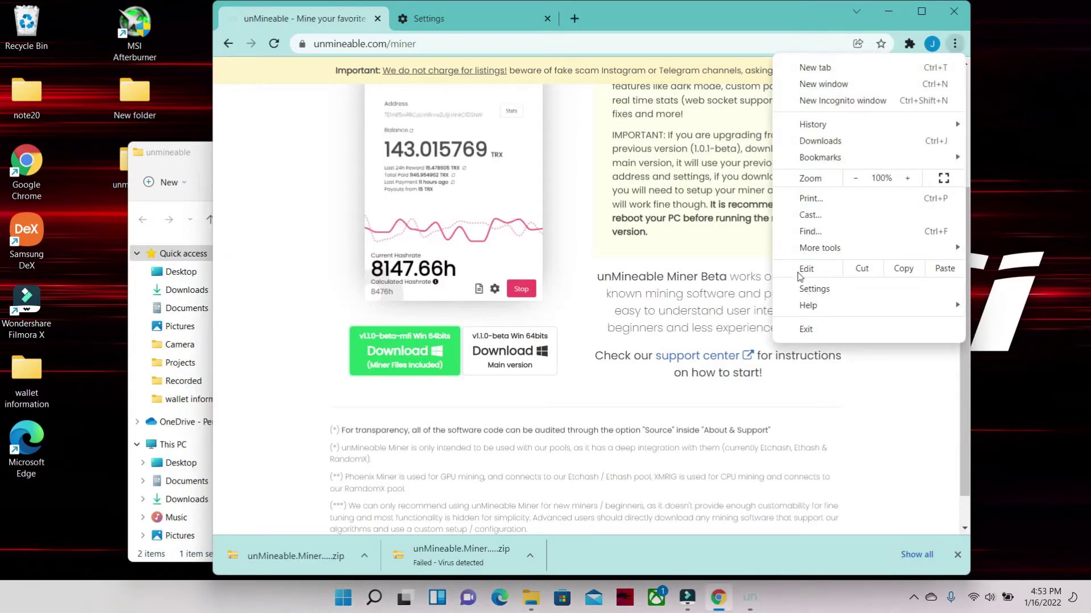
click(814, 288)
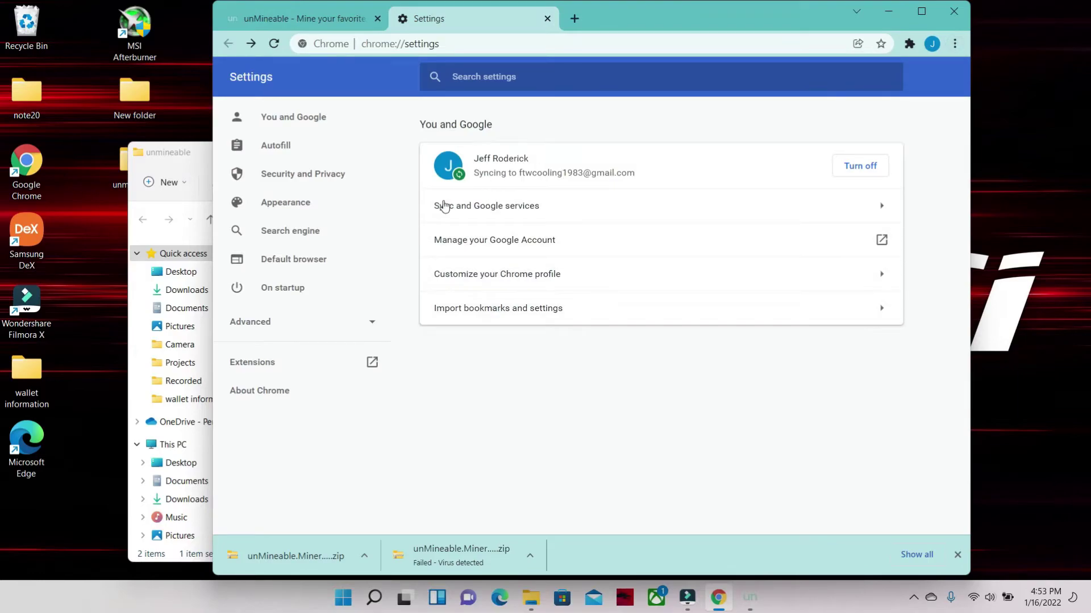
click(296, 174)
click(609, 375)
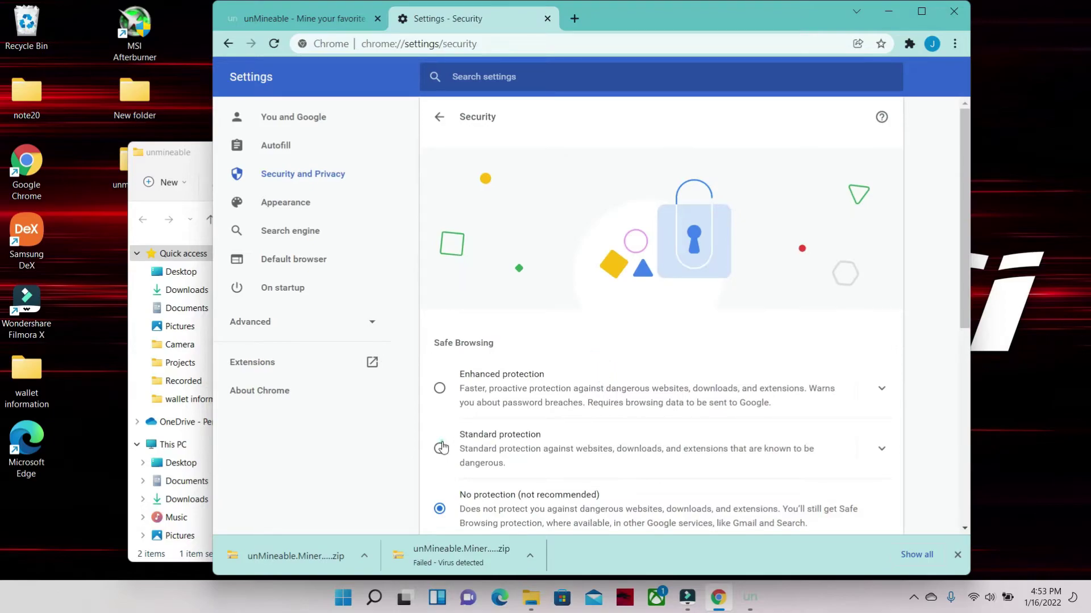
click(440, 448)
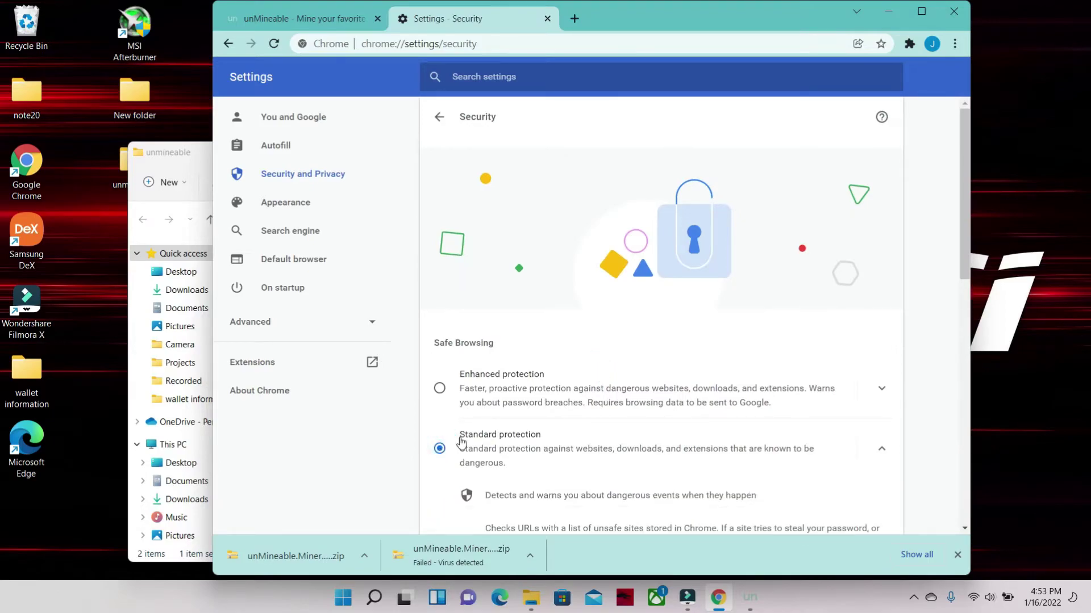
click(954, 12)
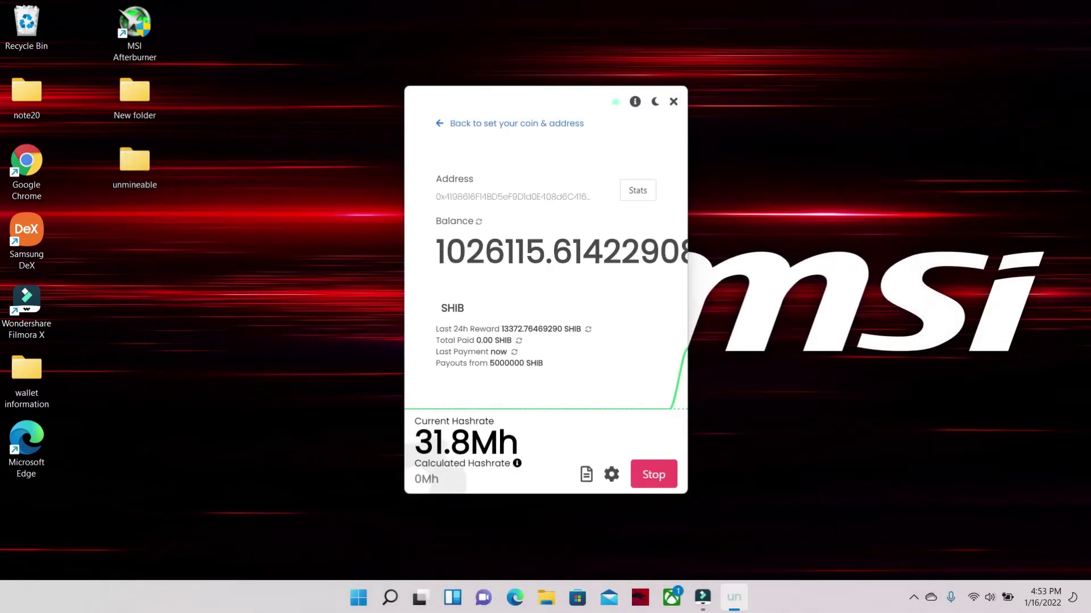
Step: Switch Defender Real-time protection back on under Virus & threat protection settings, then close Windows Security
click(358, 600)
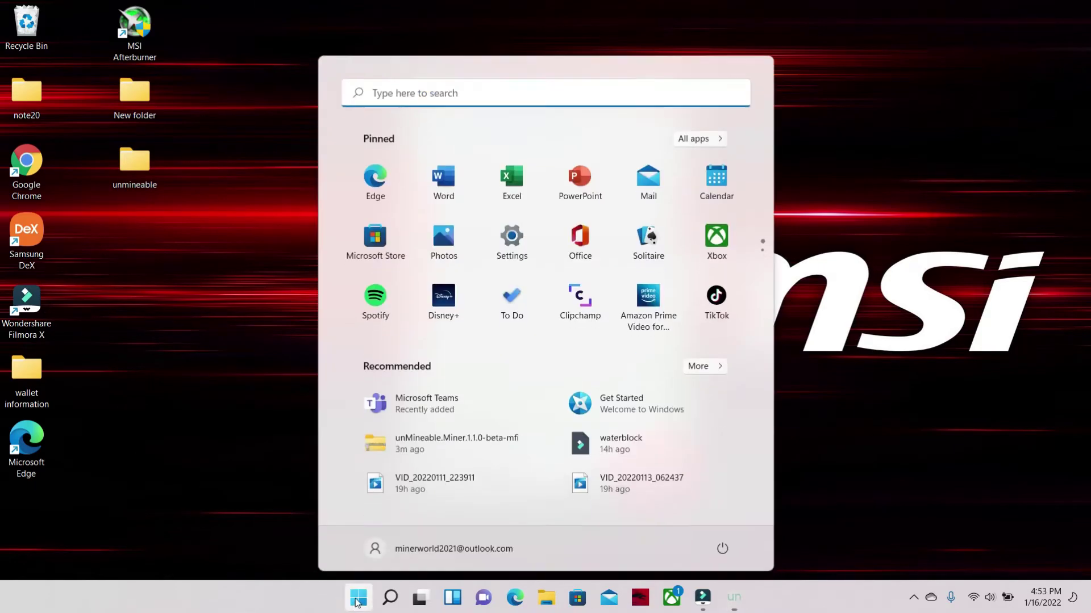
click(510, 241)
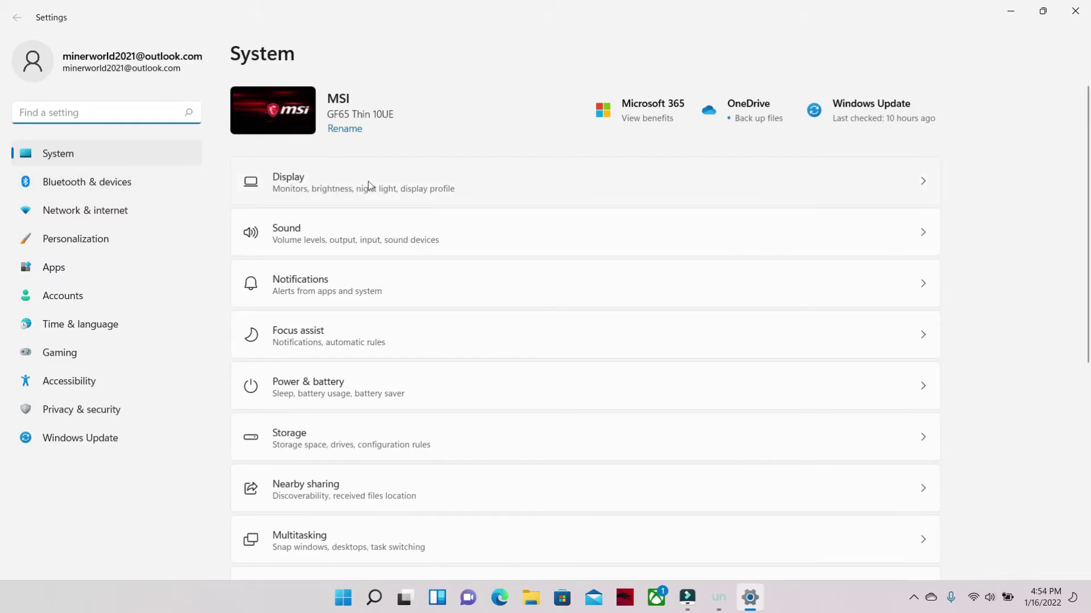
click(103, 415)
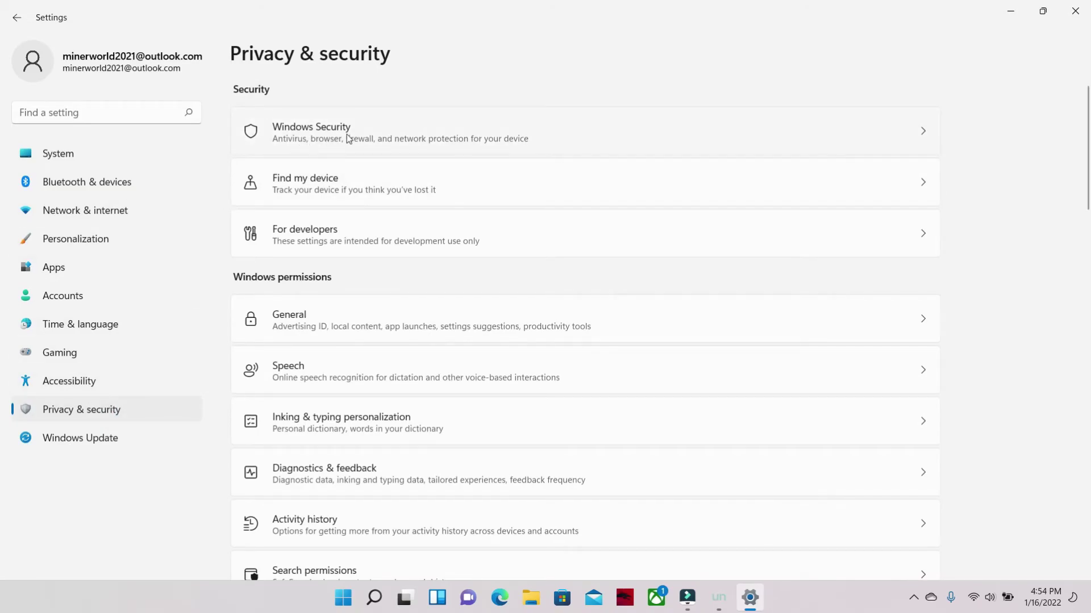
click(348, 135)
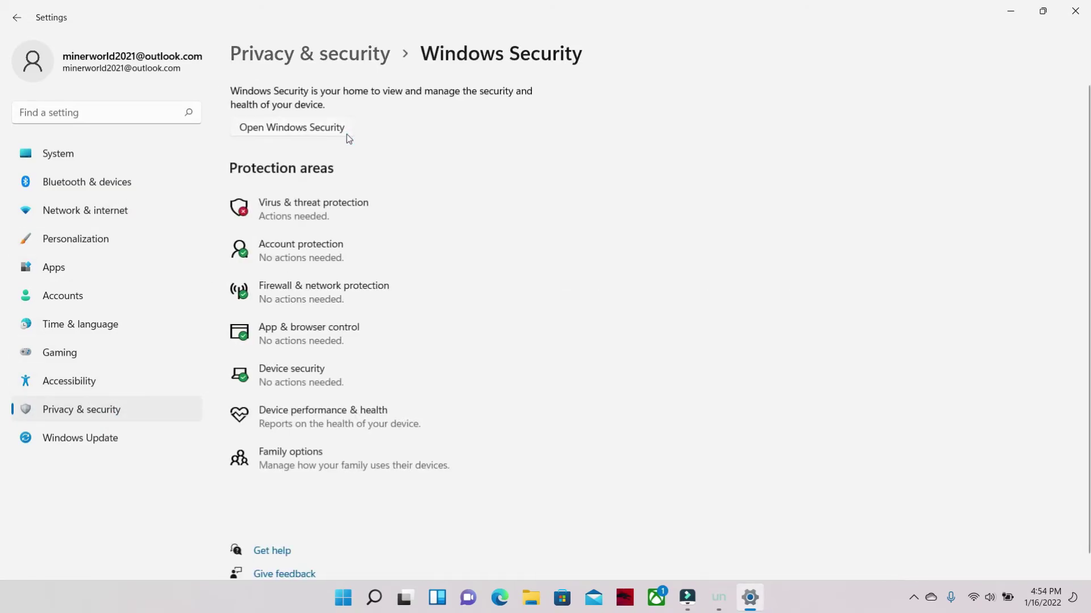
click(307, 210)
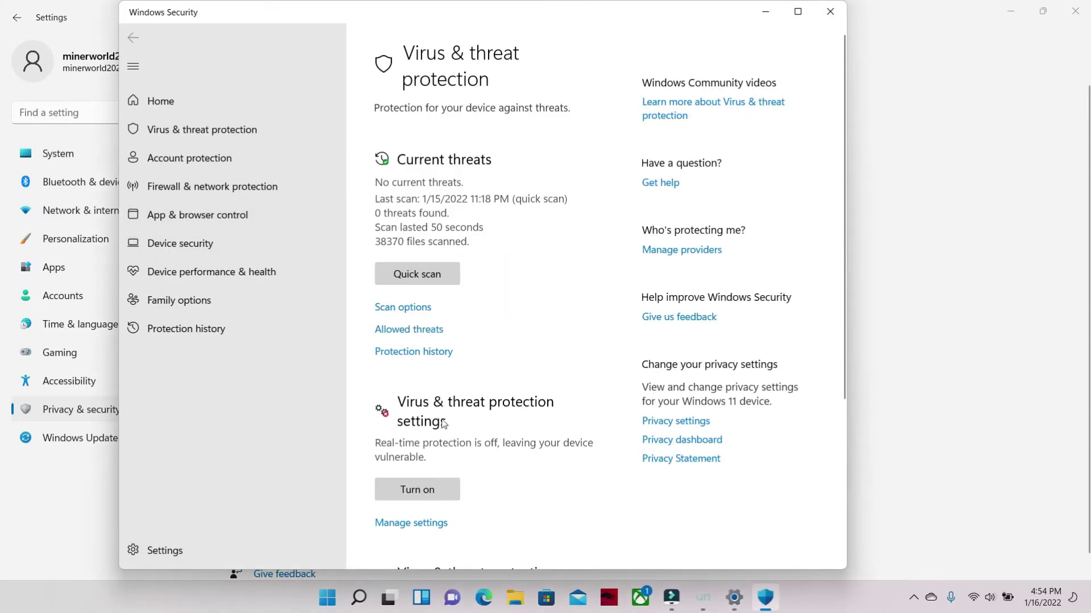
scroll(445, 415, down, 3)
scroll(446, 415, down, 3)
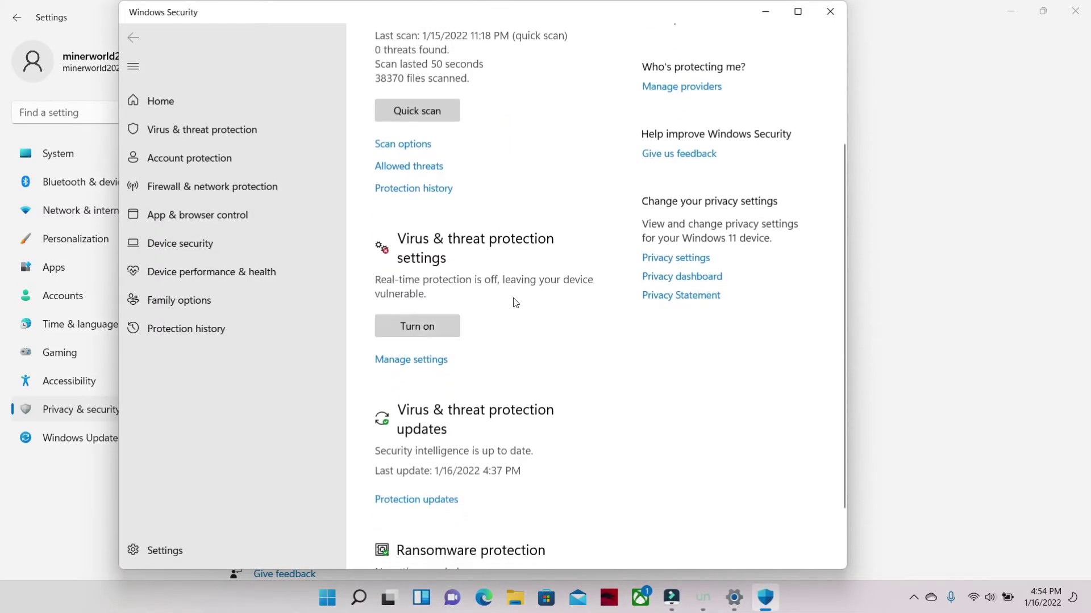
click(394, 365)
click(389, 300)
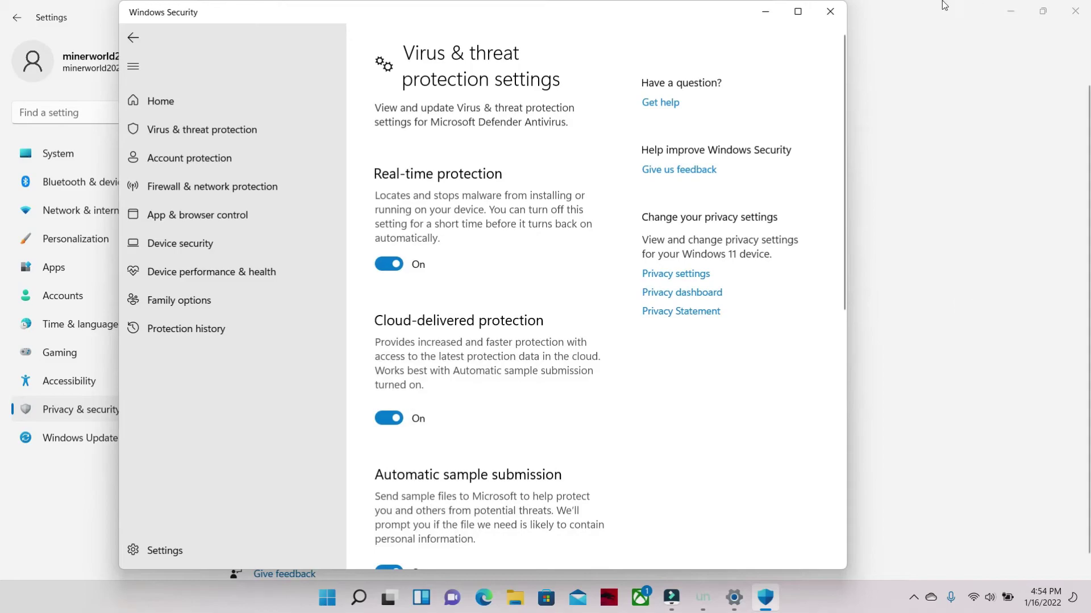
click(830, 12)
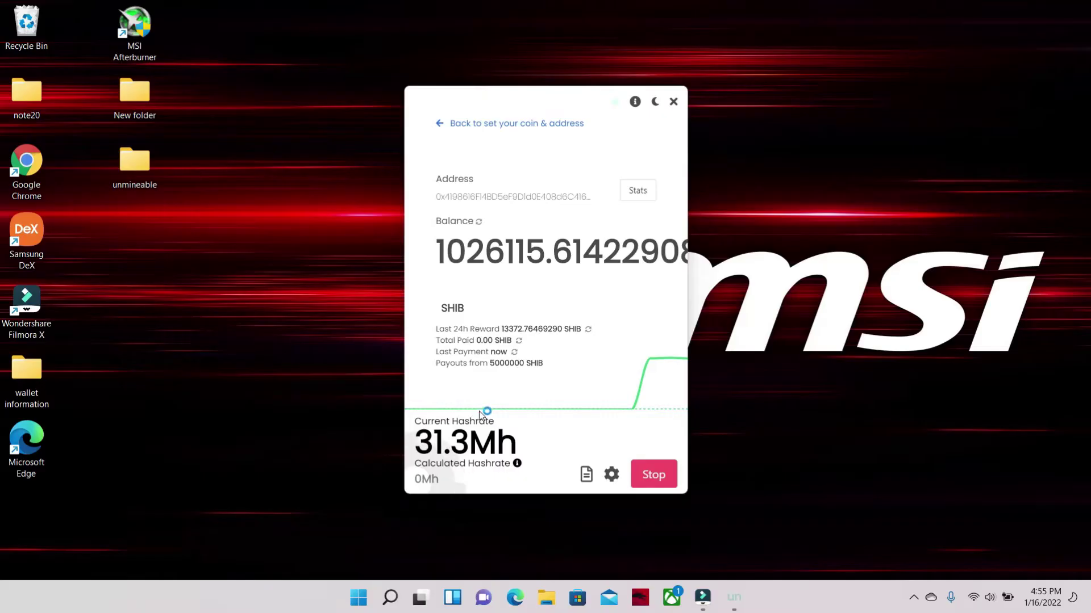
Step: Watch the unMineable Miner's SHIB hashrate settle at about 31.6 Mh
mouse_move(482, 407)
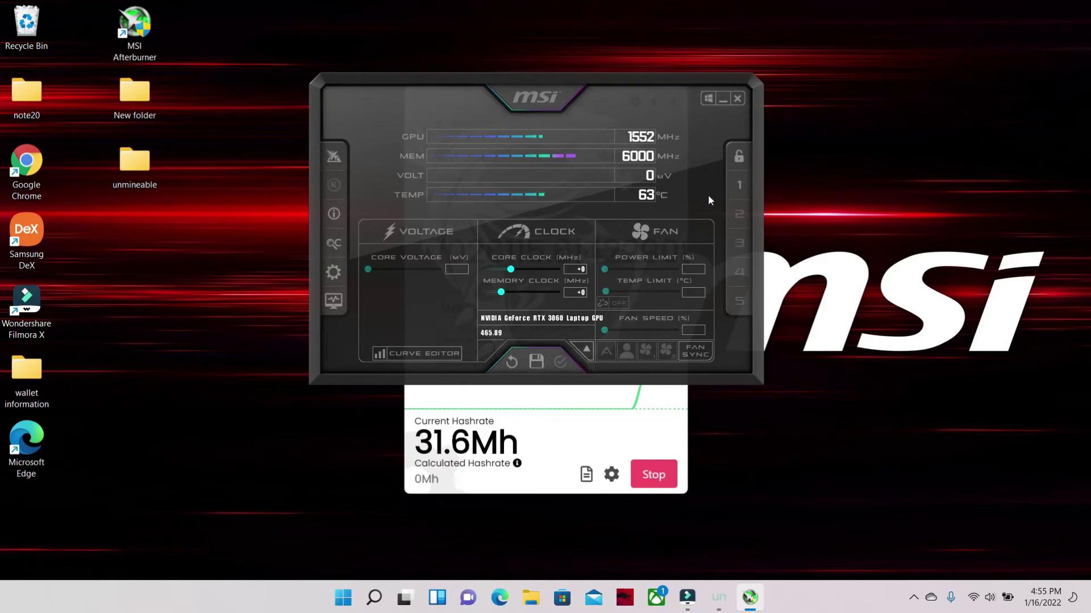
Step: Load MSI Afterburner profile 1 (-167 MHz core, +691 MHz memory), later stop SHIB mining
click(741, 190)
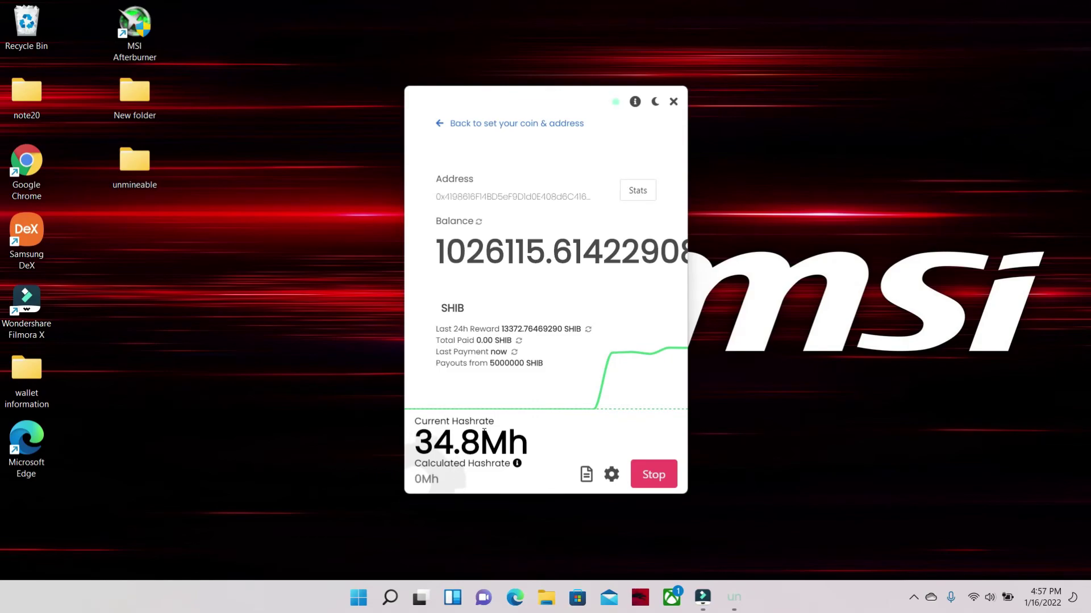
click(654, 475)
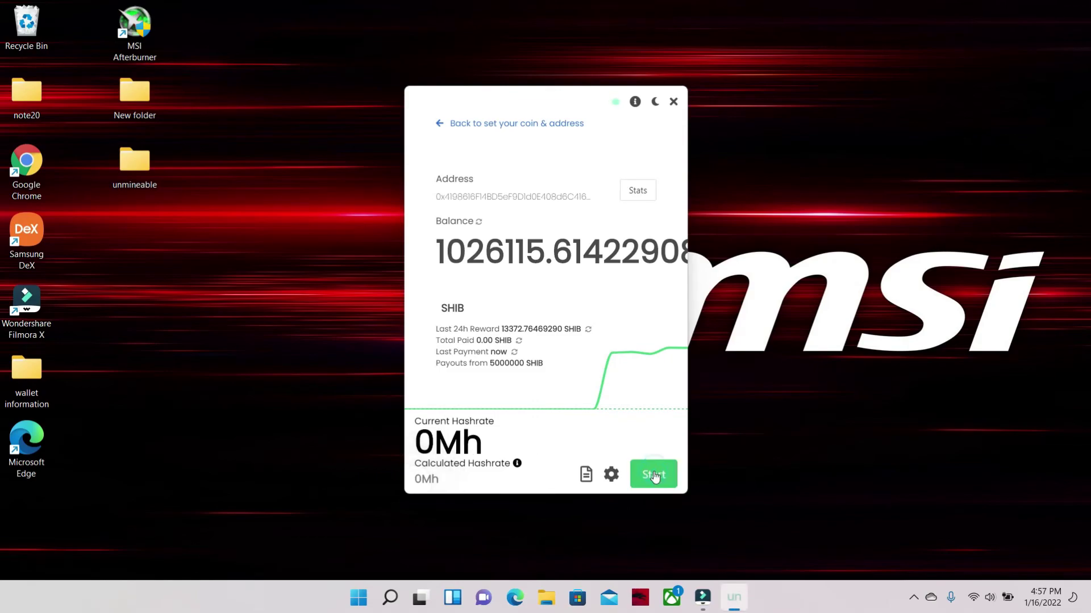